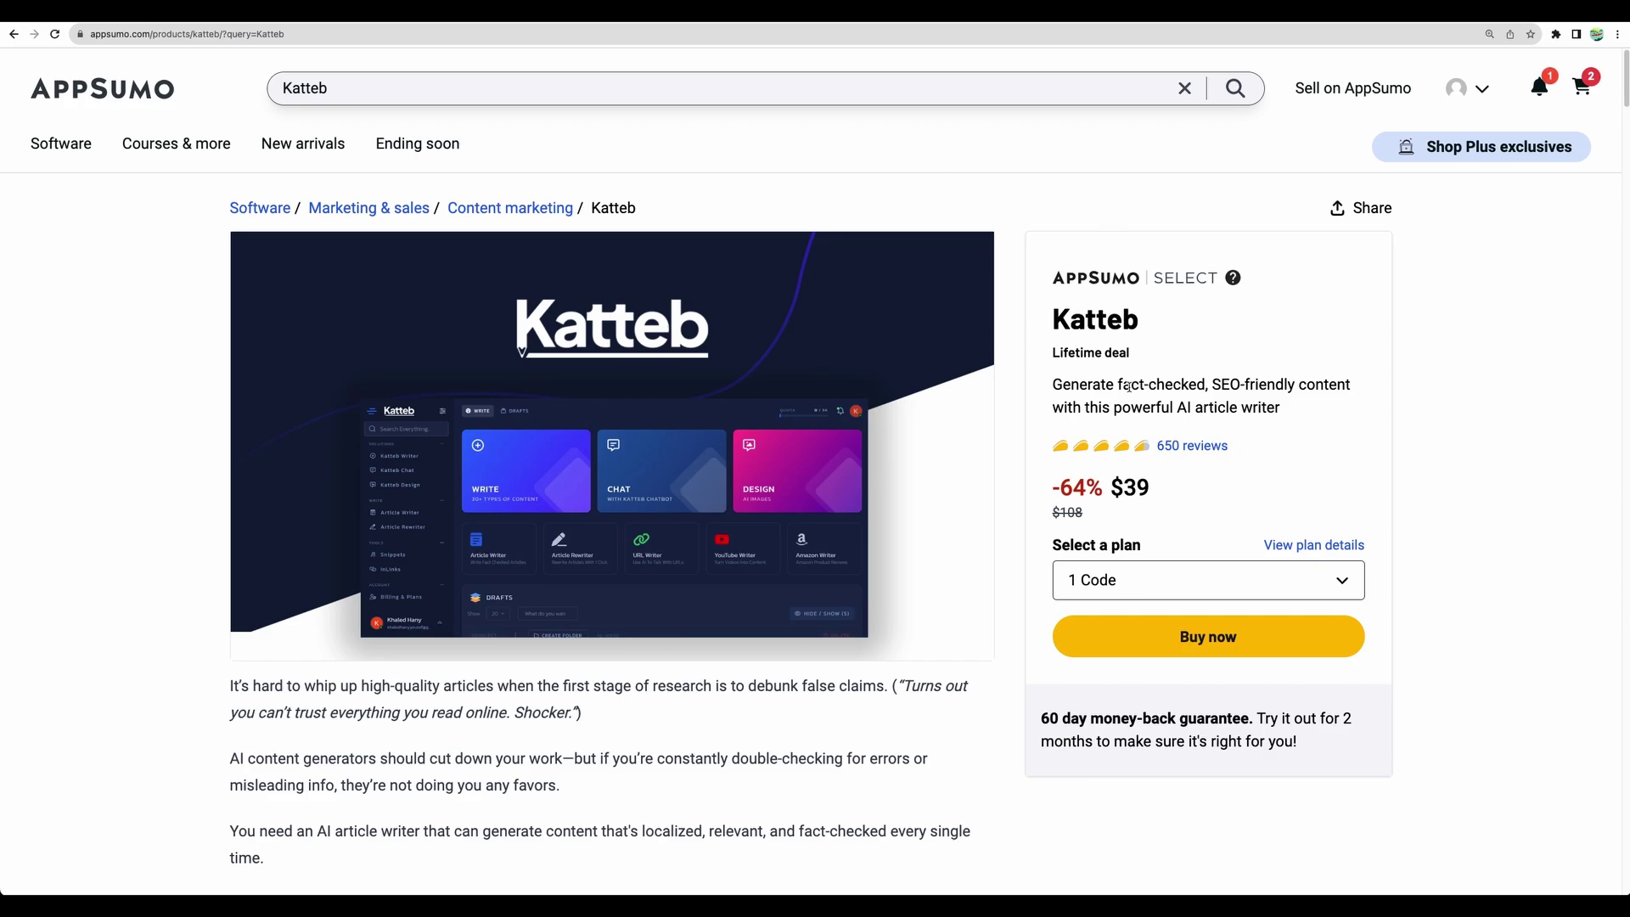
- Scroll Katteb's $39 AppSumo deal page and highlight the Katteb product name
scroll(1040, 450, "down", 3)
scroll(1024, 465, "up", 1)
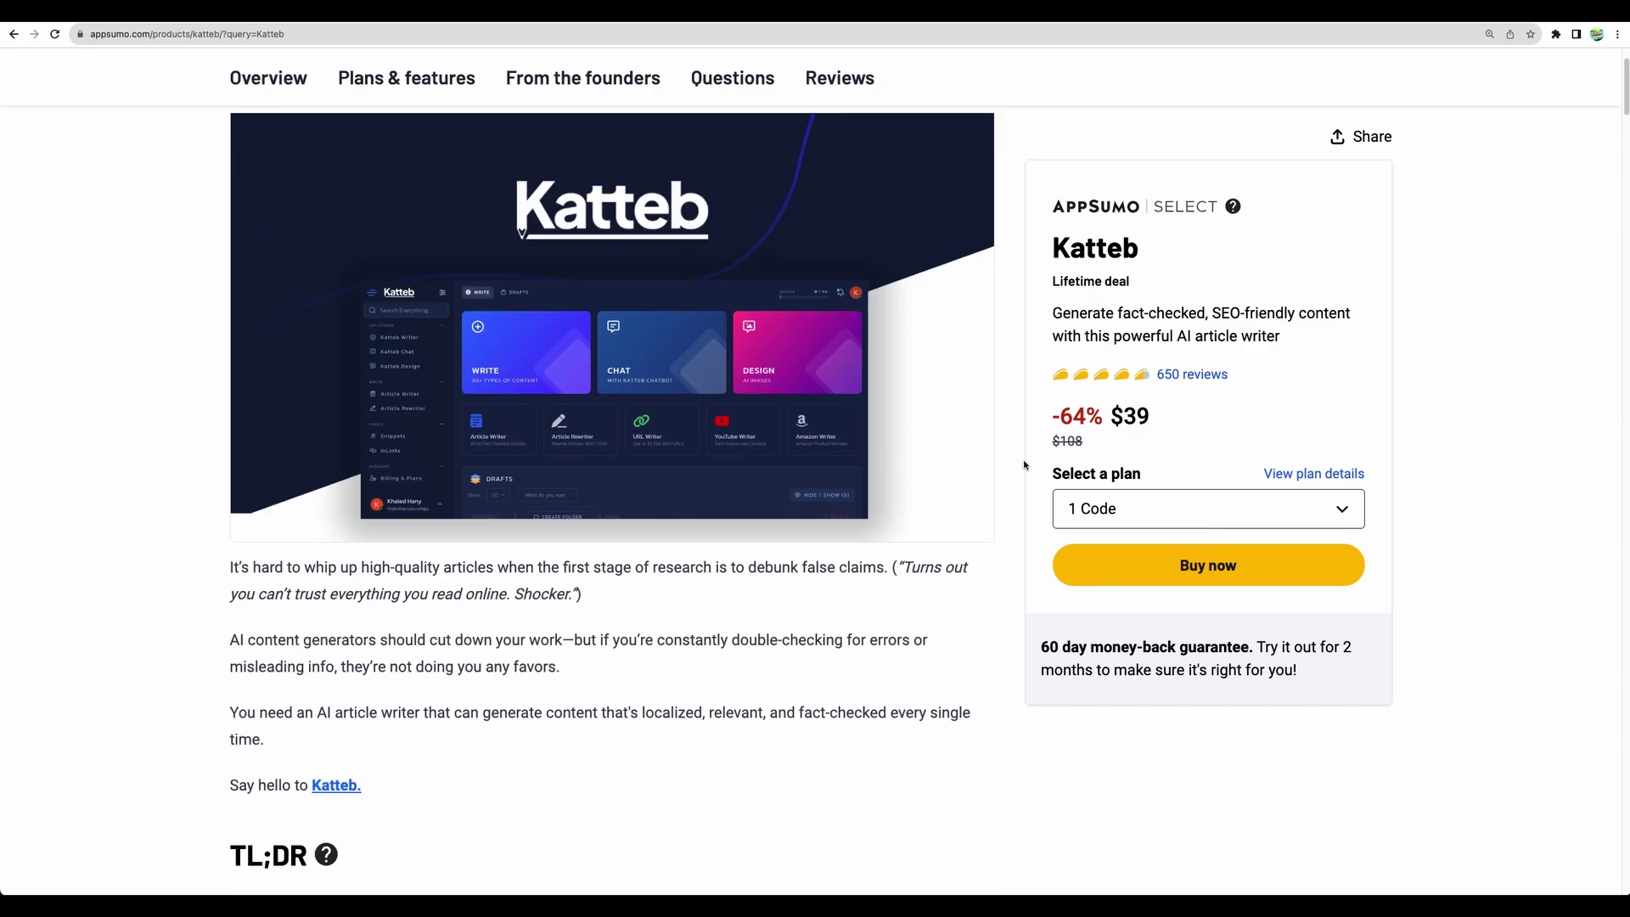
scroll(1025, 465, "up", 1)
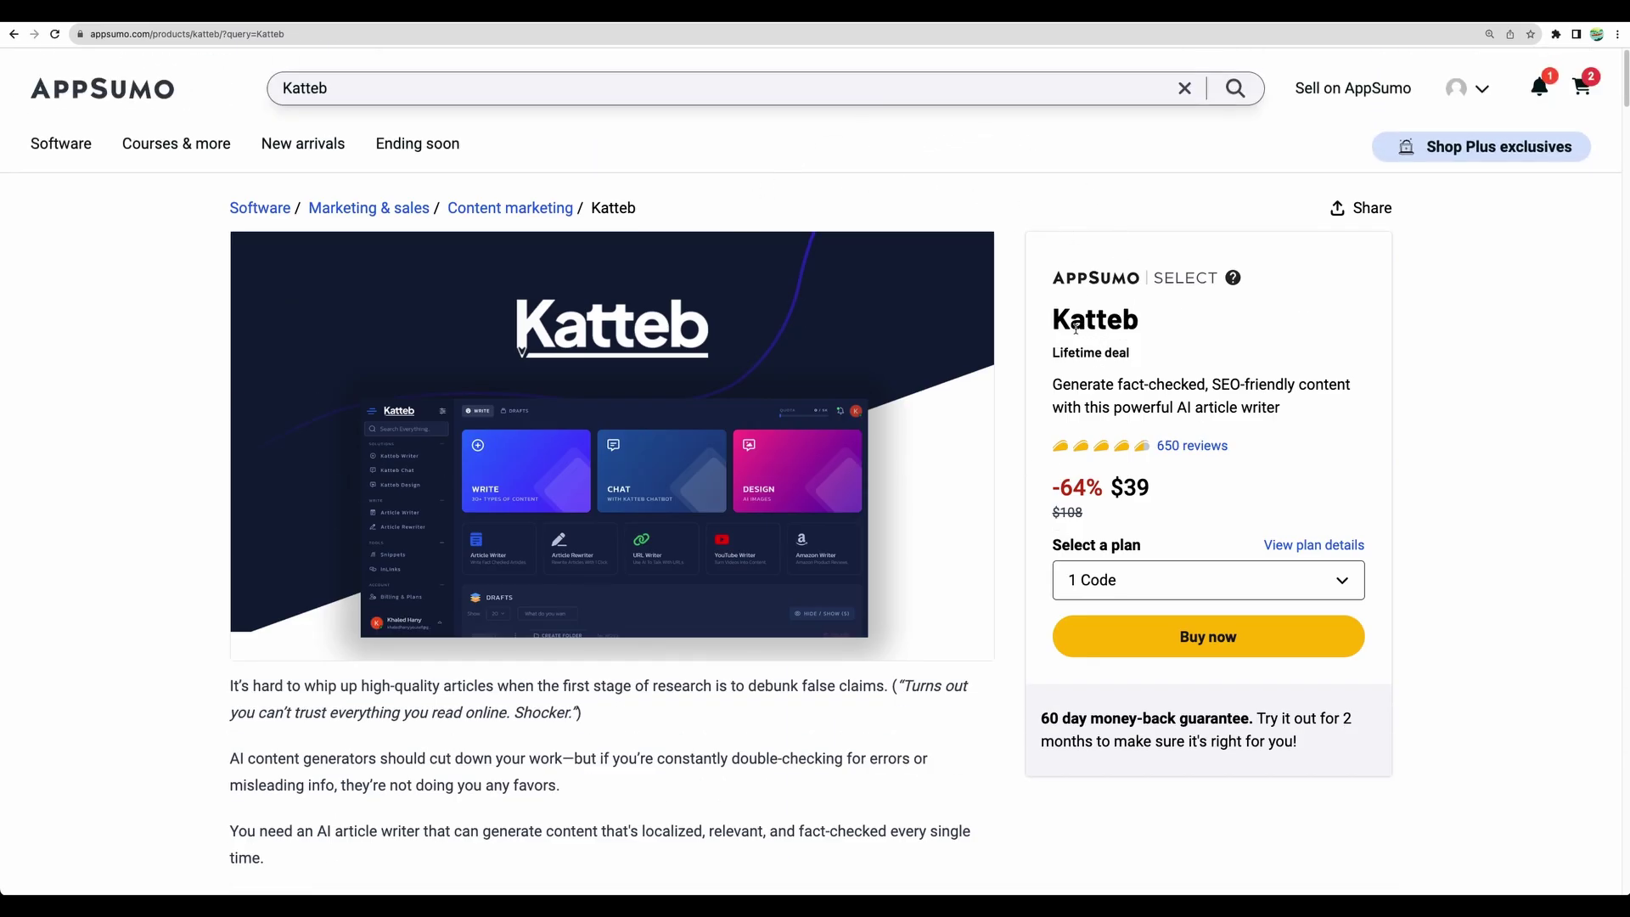
left_click_drag(1055, 320, 1160, 323)
- Clear the highlight on the Katteb product name
left_click(1157, 328)
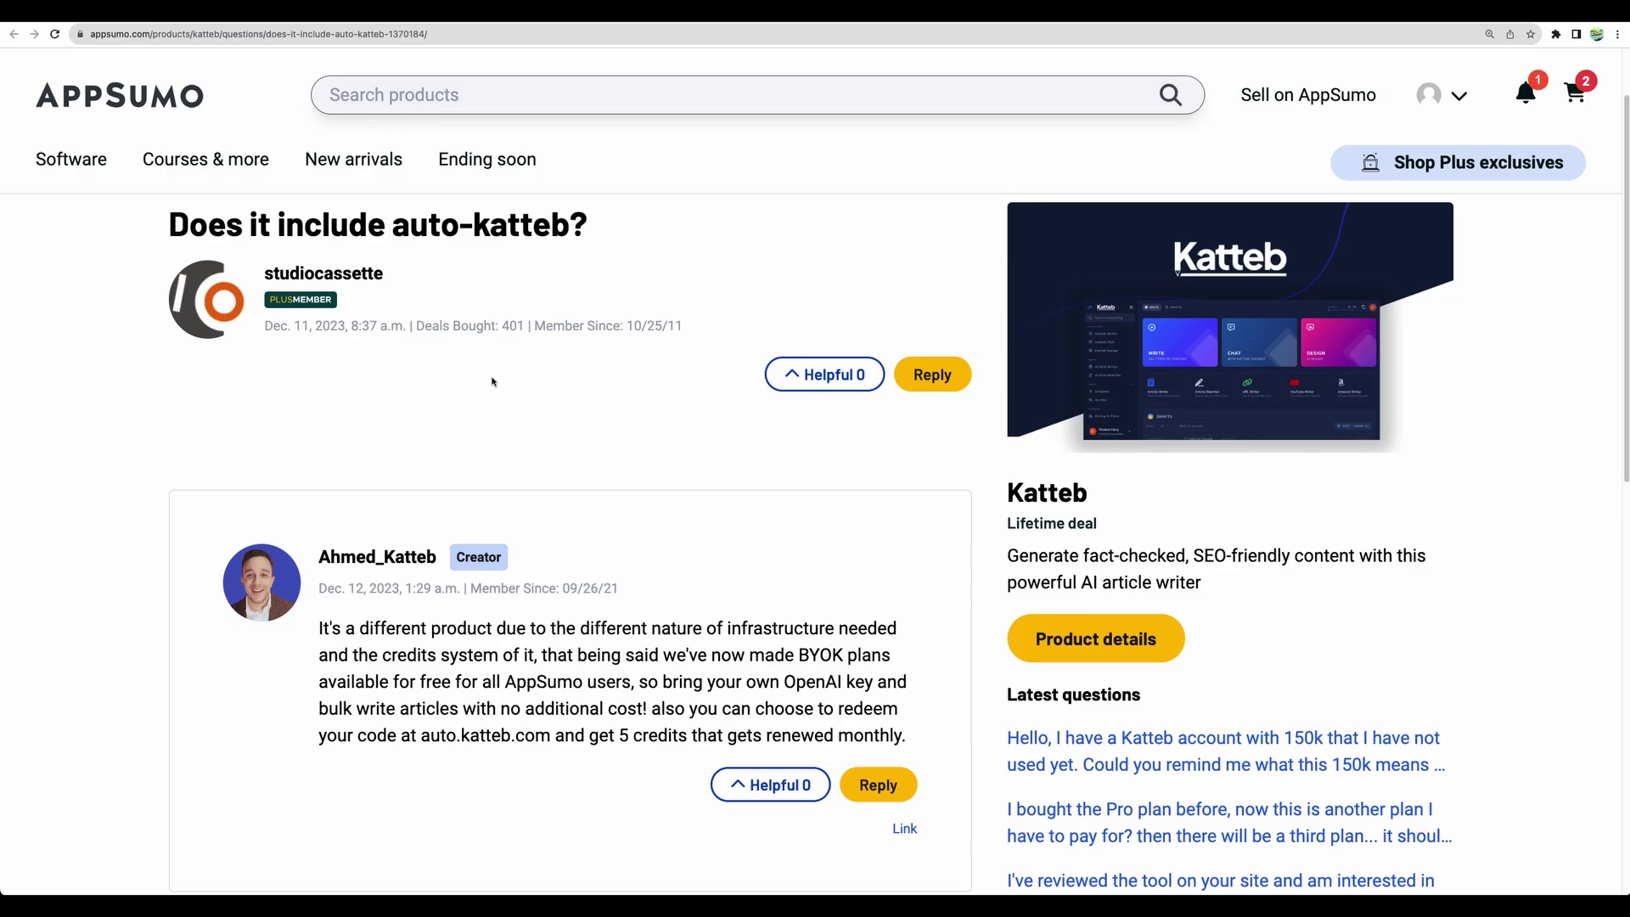
- Highlight the 'Does it include auto-katteb?' question title
left_click_drag(385, 223, 160, 214)
left_click(721, 239)
left_click(425, 227)
left_click_drag(393, 225, 590, 226)
left_click(629, 237)
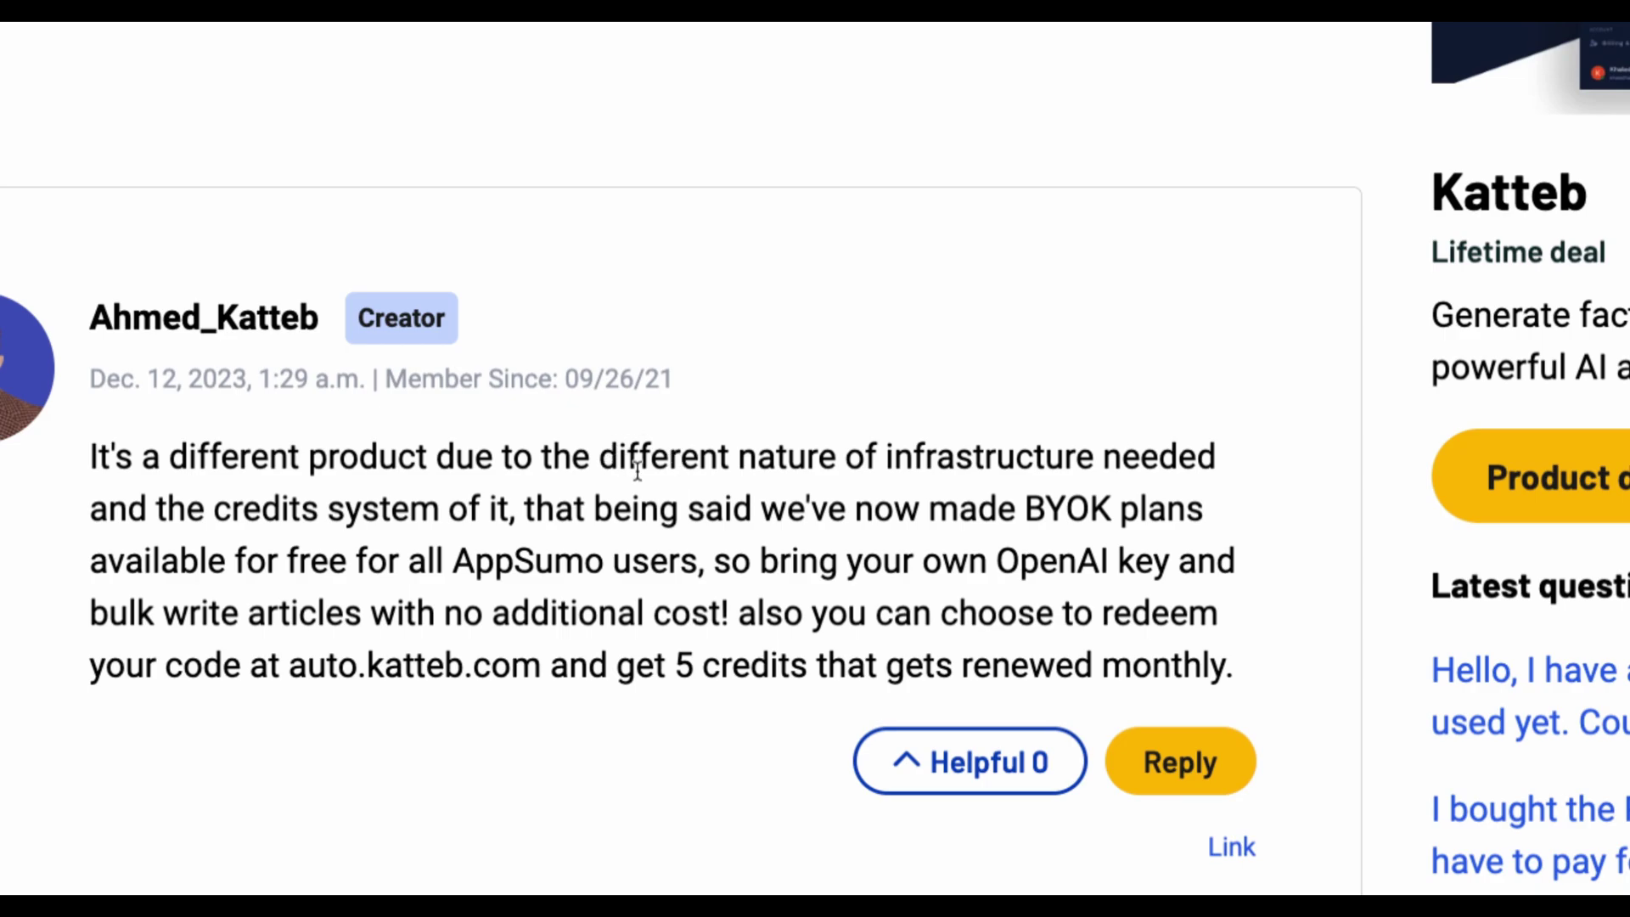
- Highlight the creator's replies about BYOK, 10 codes and 50 articles monthly for lifetime
left_click_drag(1025, 509, 1110, 509)
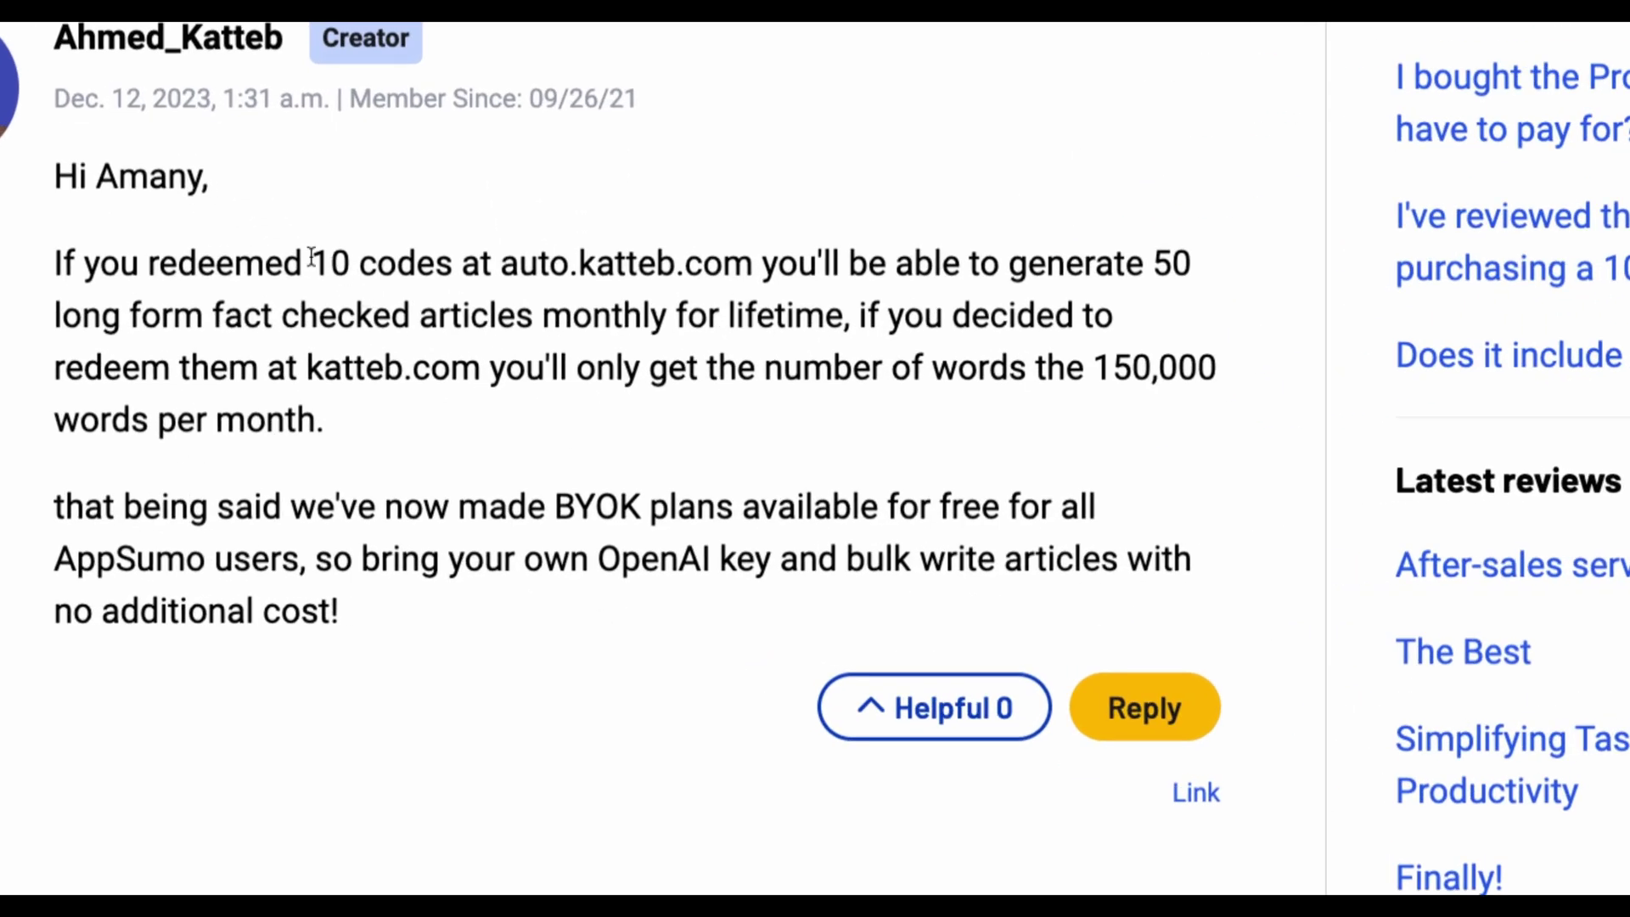
left_click_drag(319, 262, 451, 263)
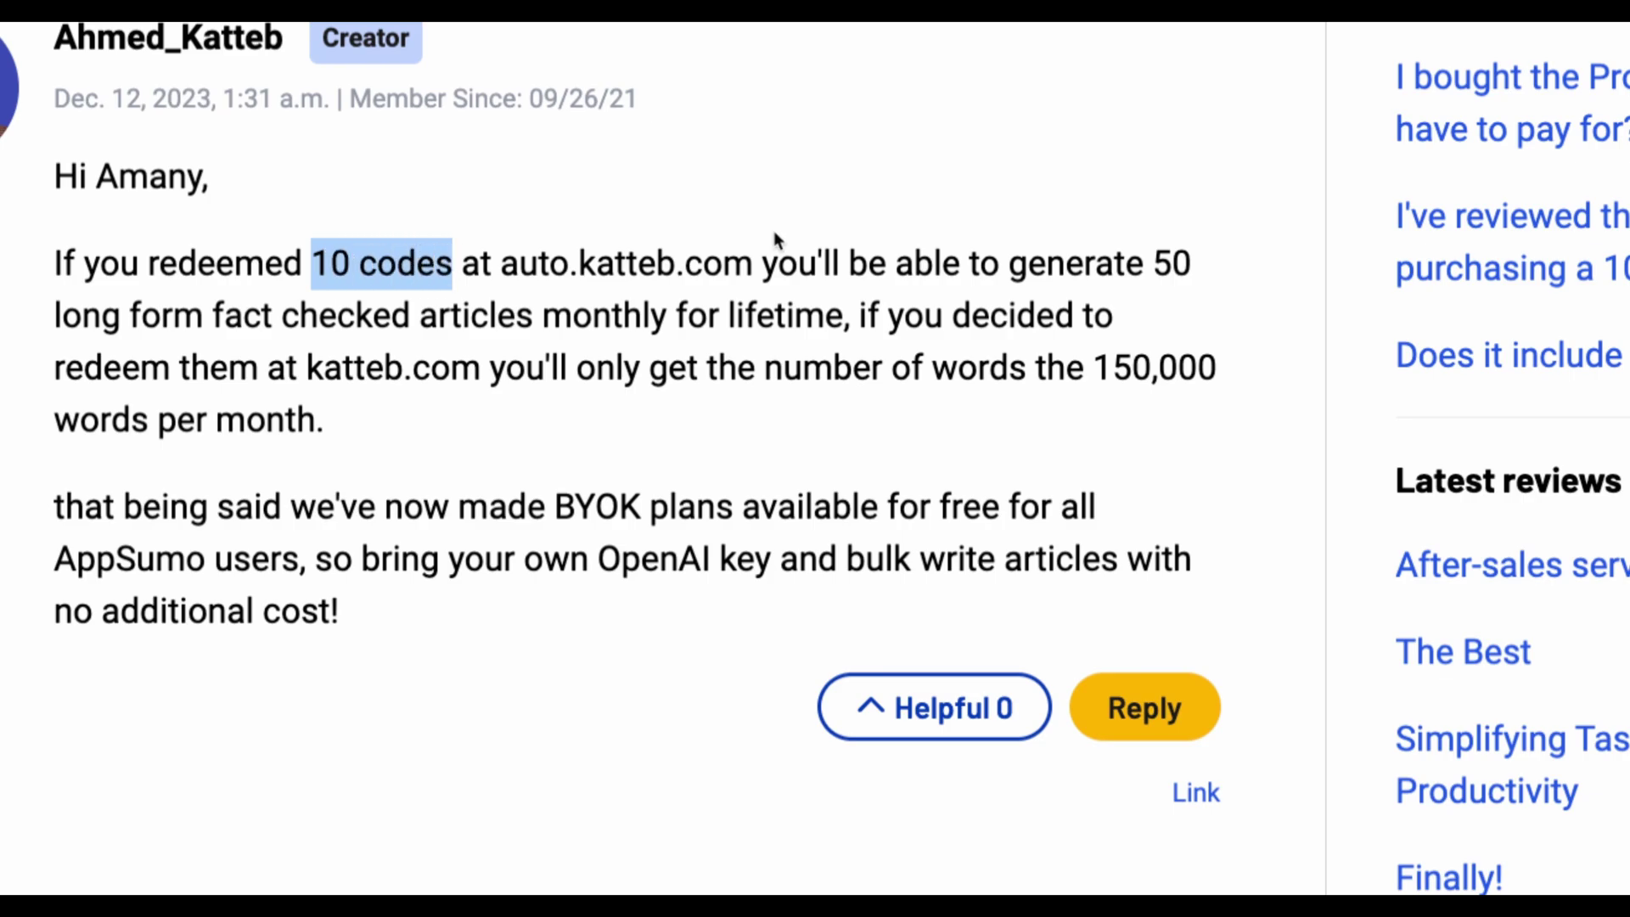
left_click_drag(1010, 263, 367, 312)
left_click(195, 313)
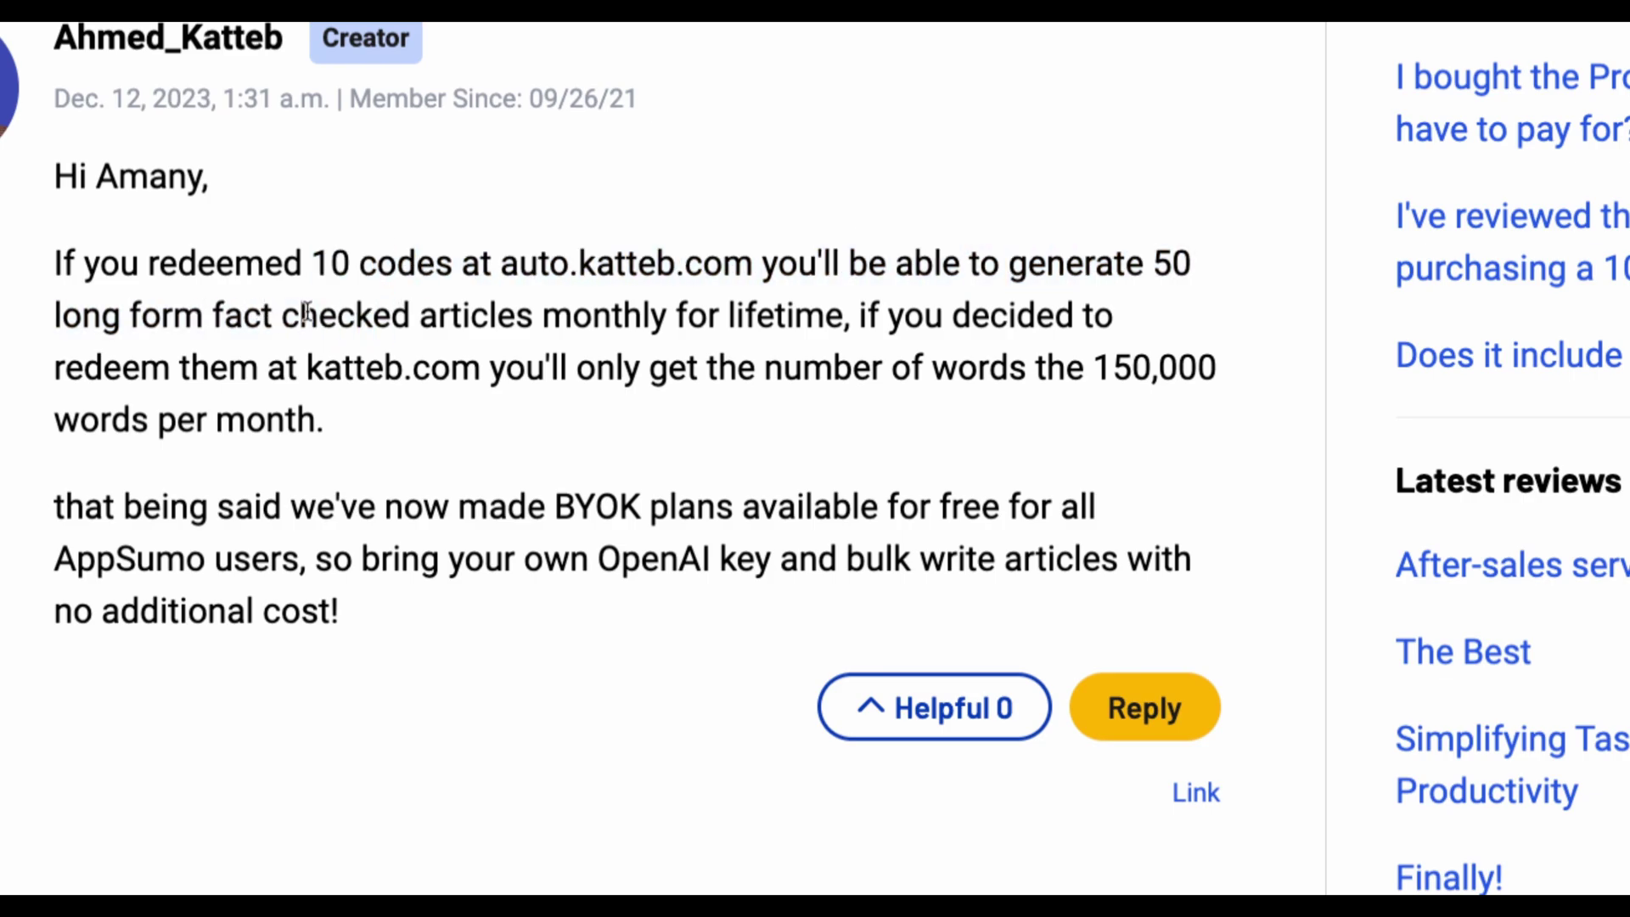
left_click_drag(464, 314, 818, 316)
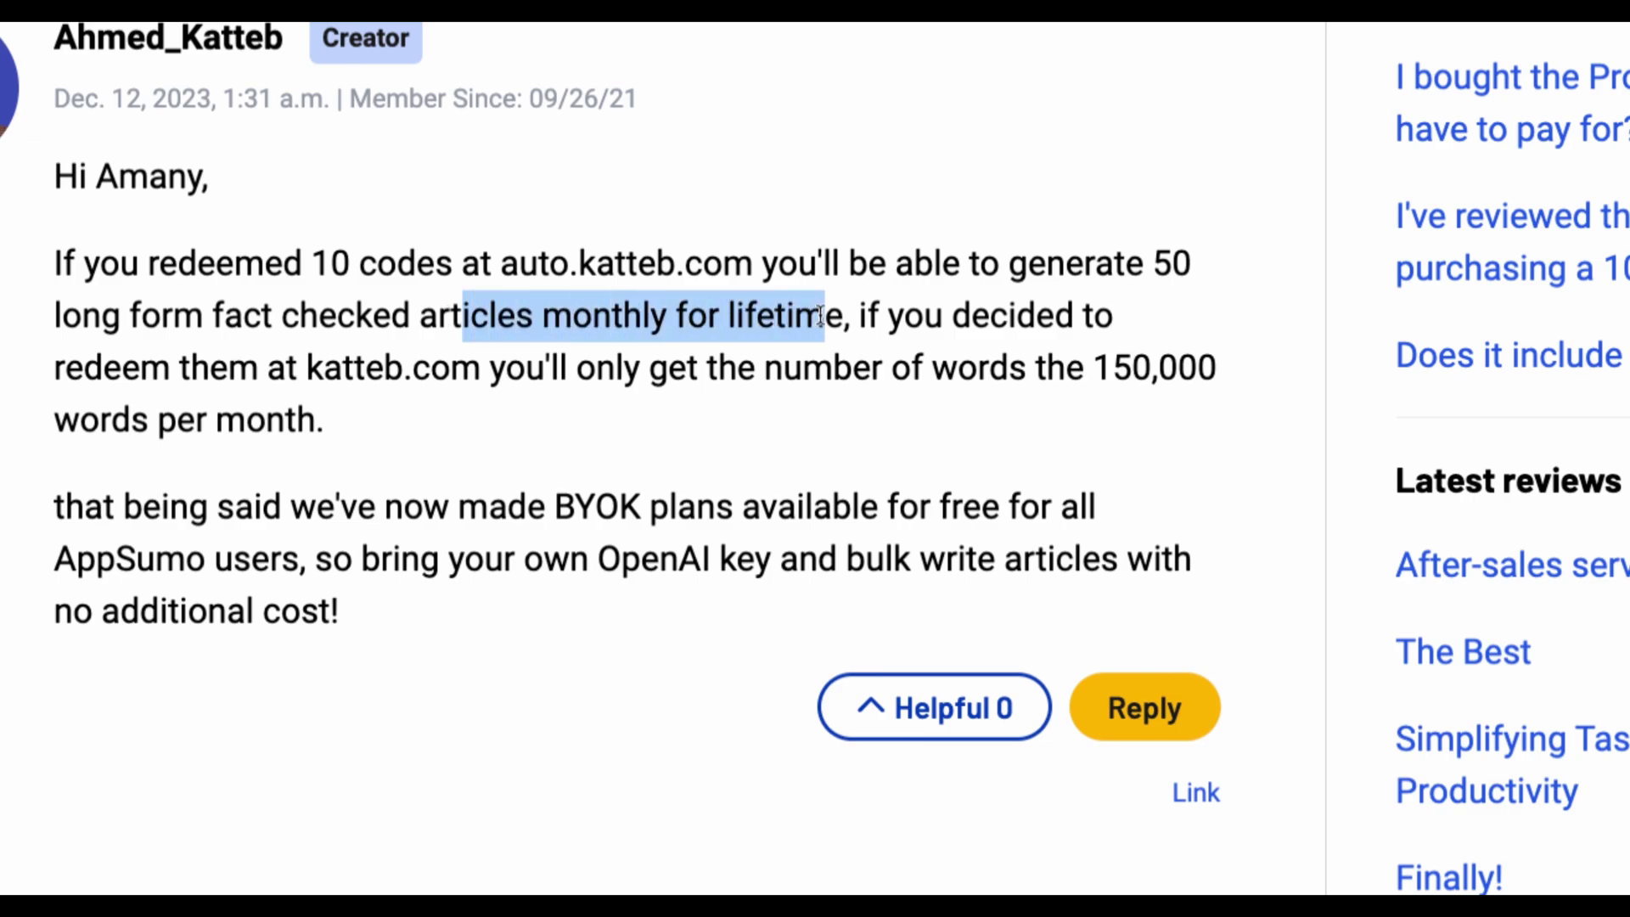
left_click(820, 317)
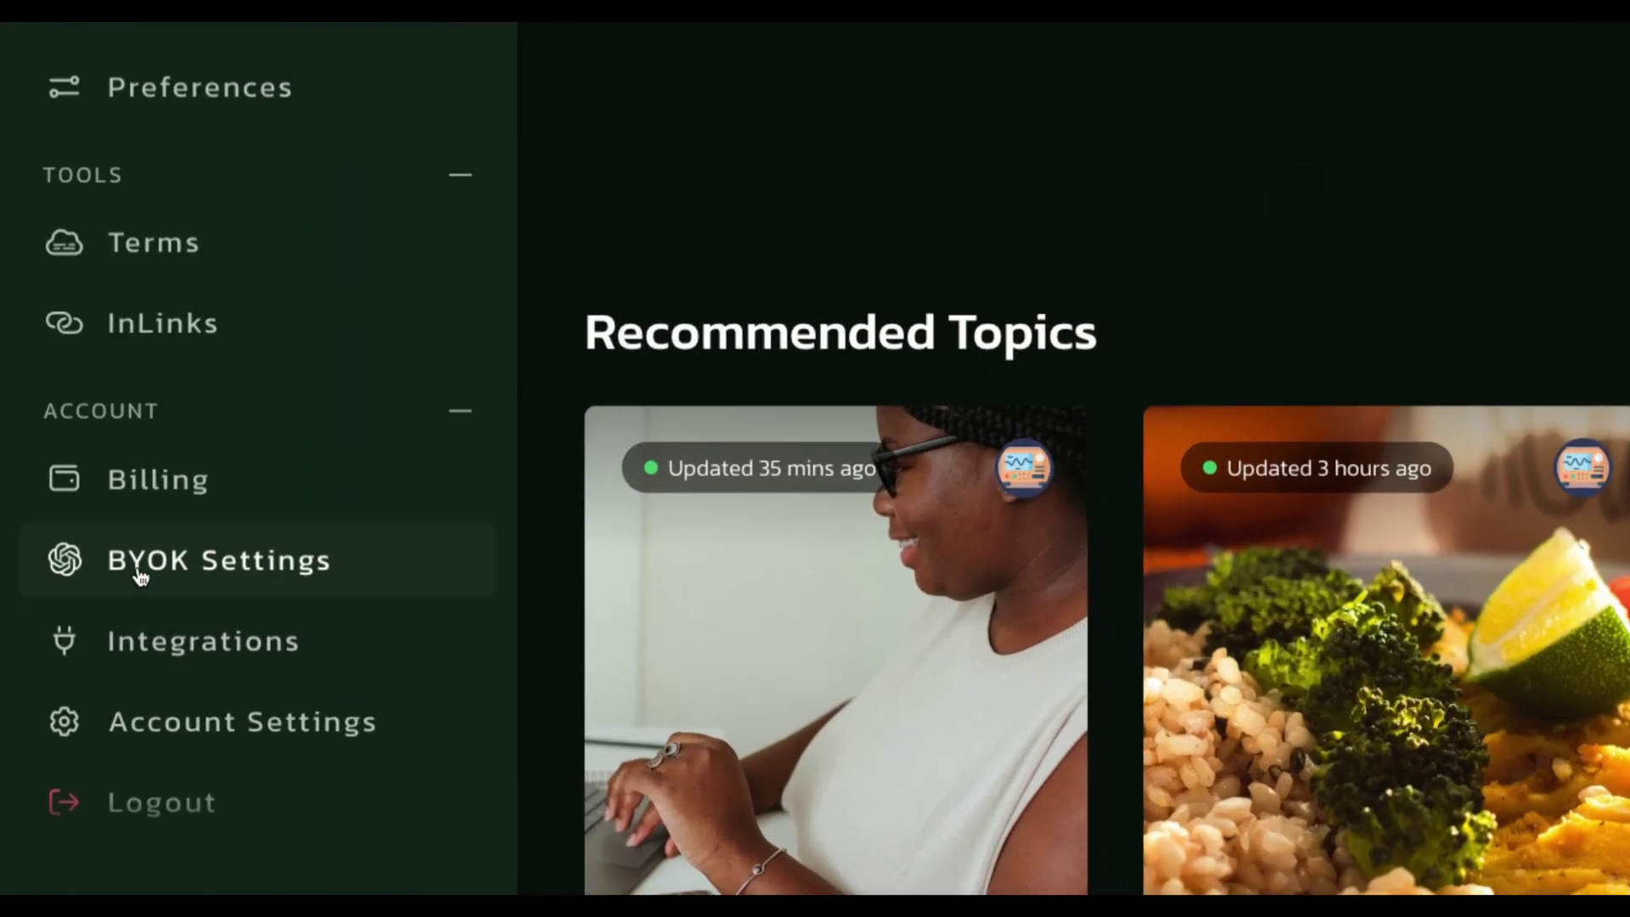
- Open the BYOK Settings page in Katteb Auto
left_click(140, 577)
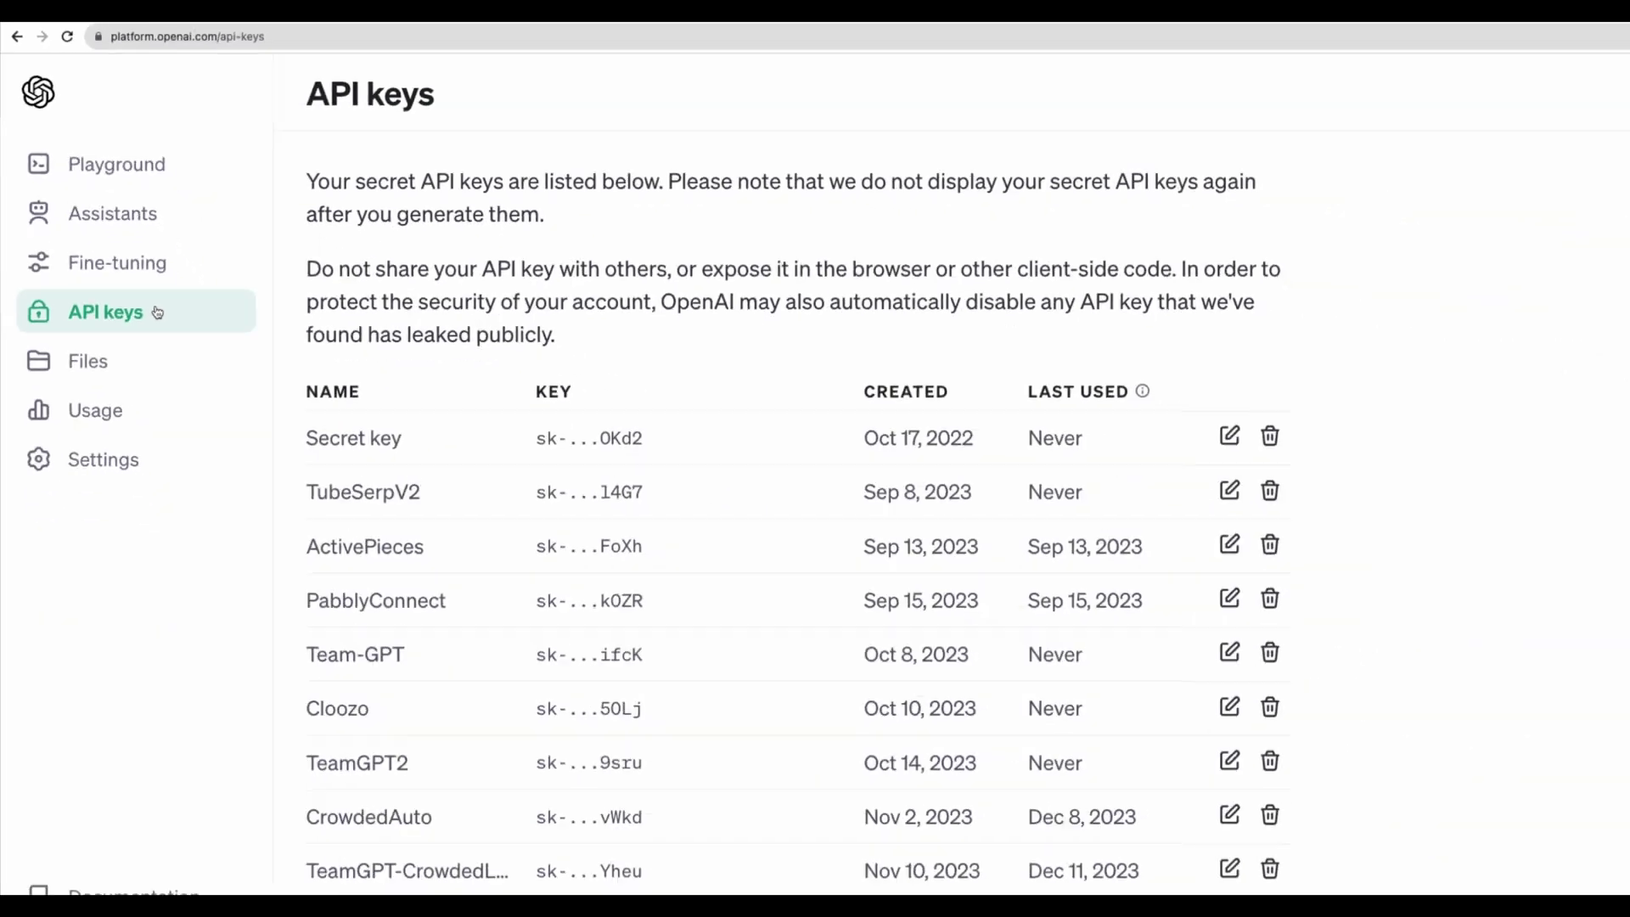
scroll(437, 511, "down", 3)
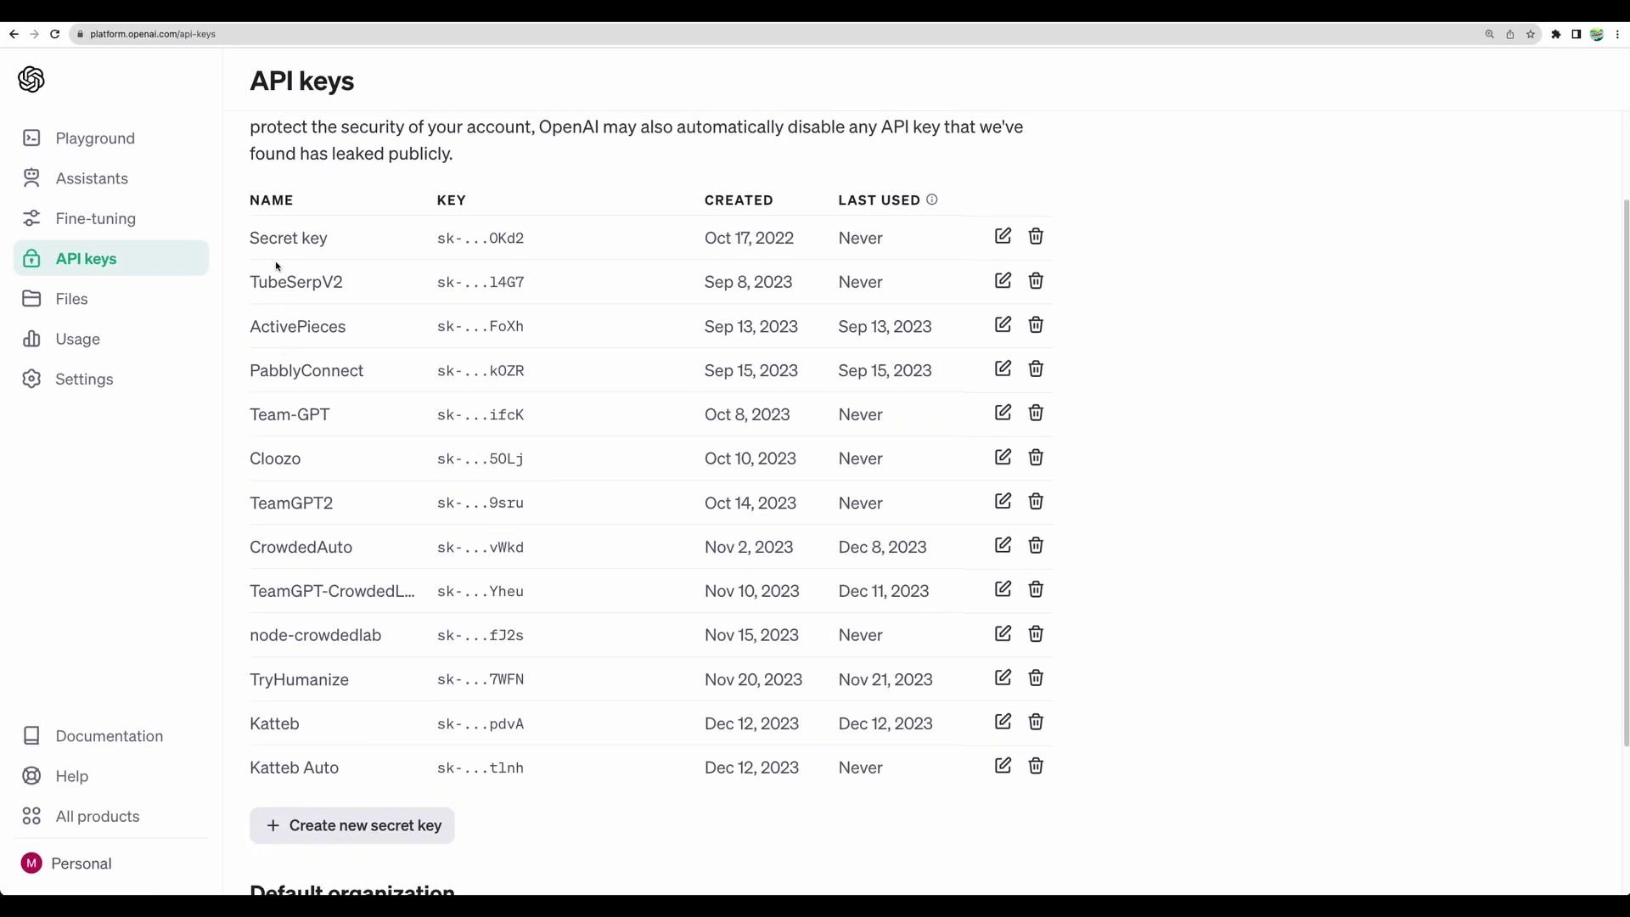
left_click_drag(252, 238, 531, 506)
scroll(467, 509, "down", 3)
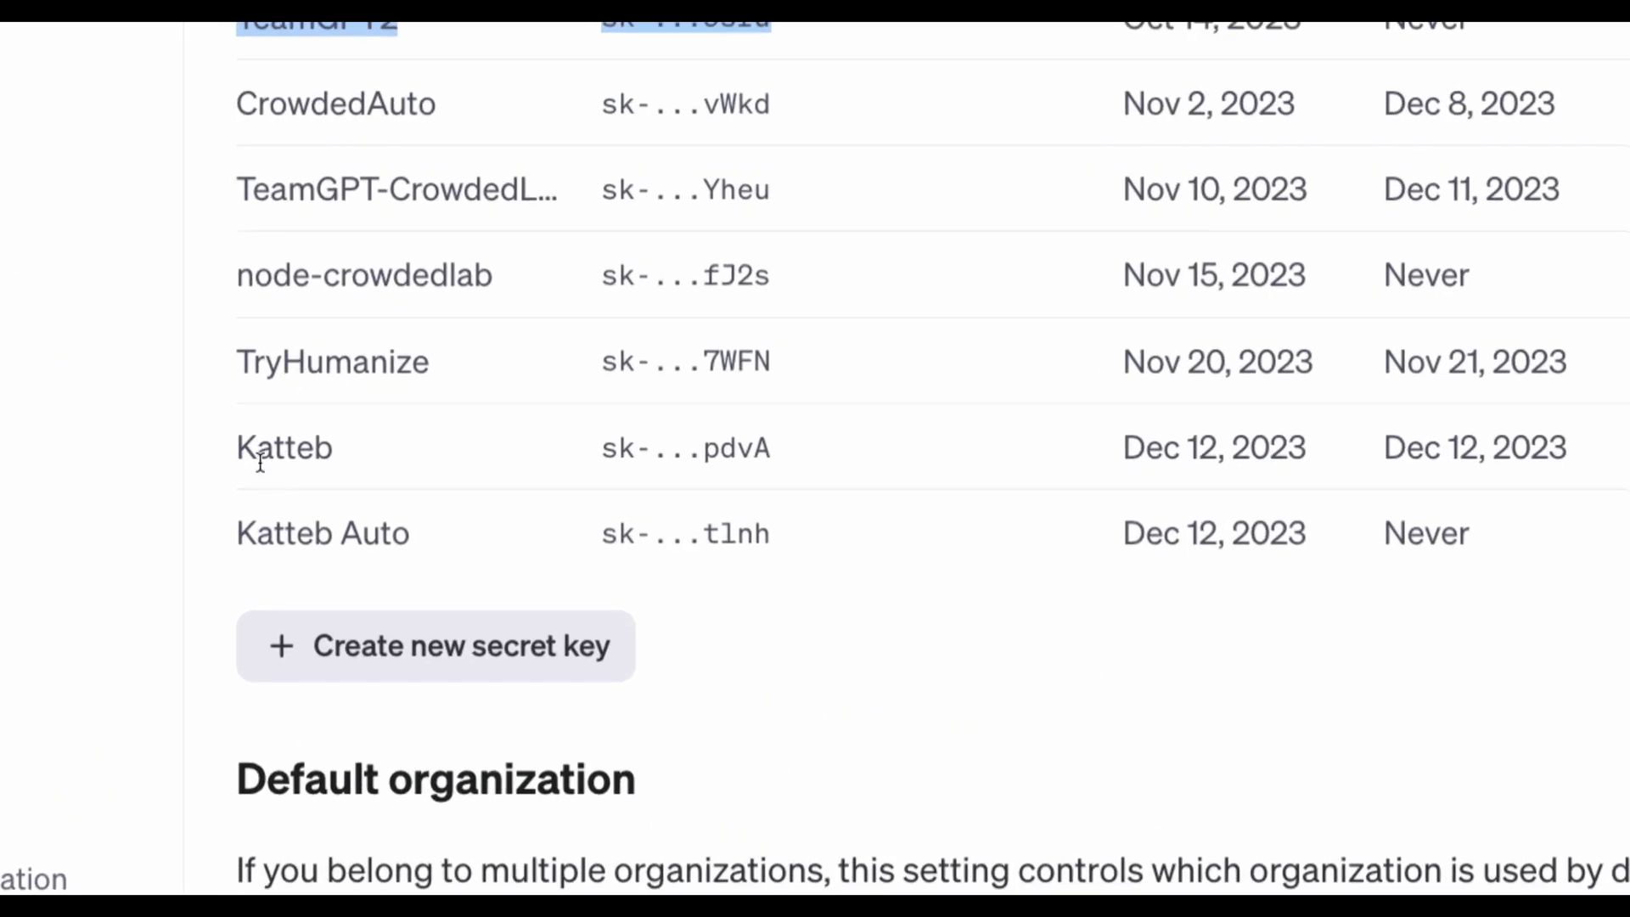
left_click(425, 550)
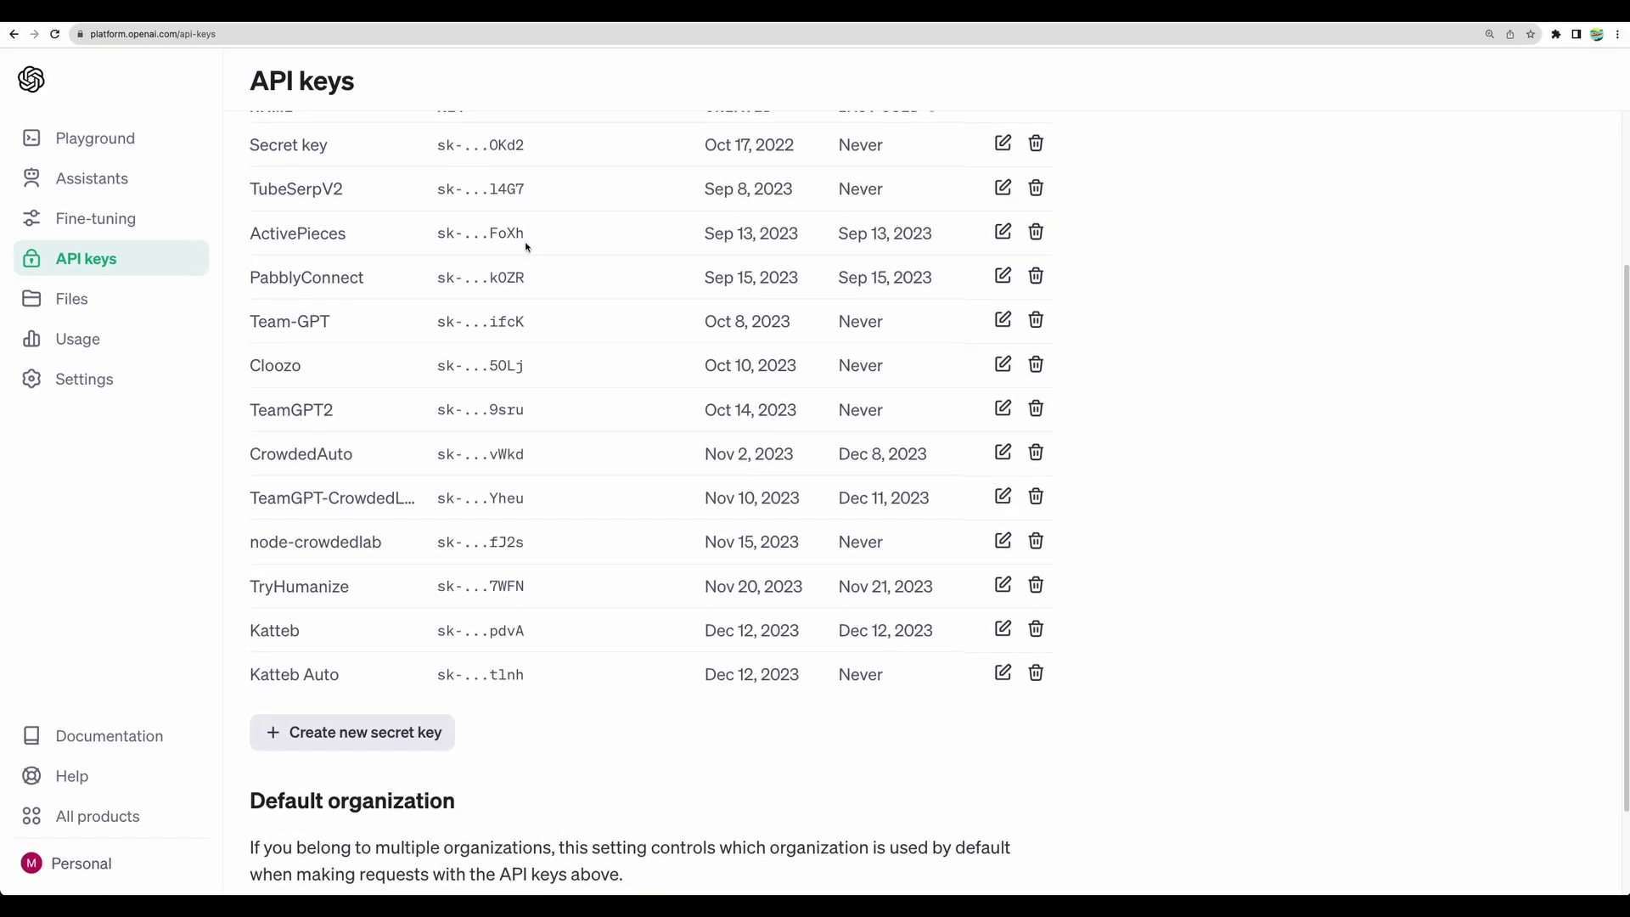
scroll(538, 361, "up", 3)
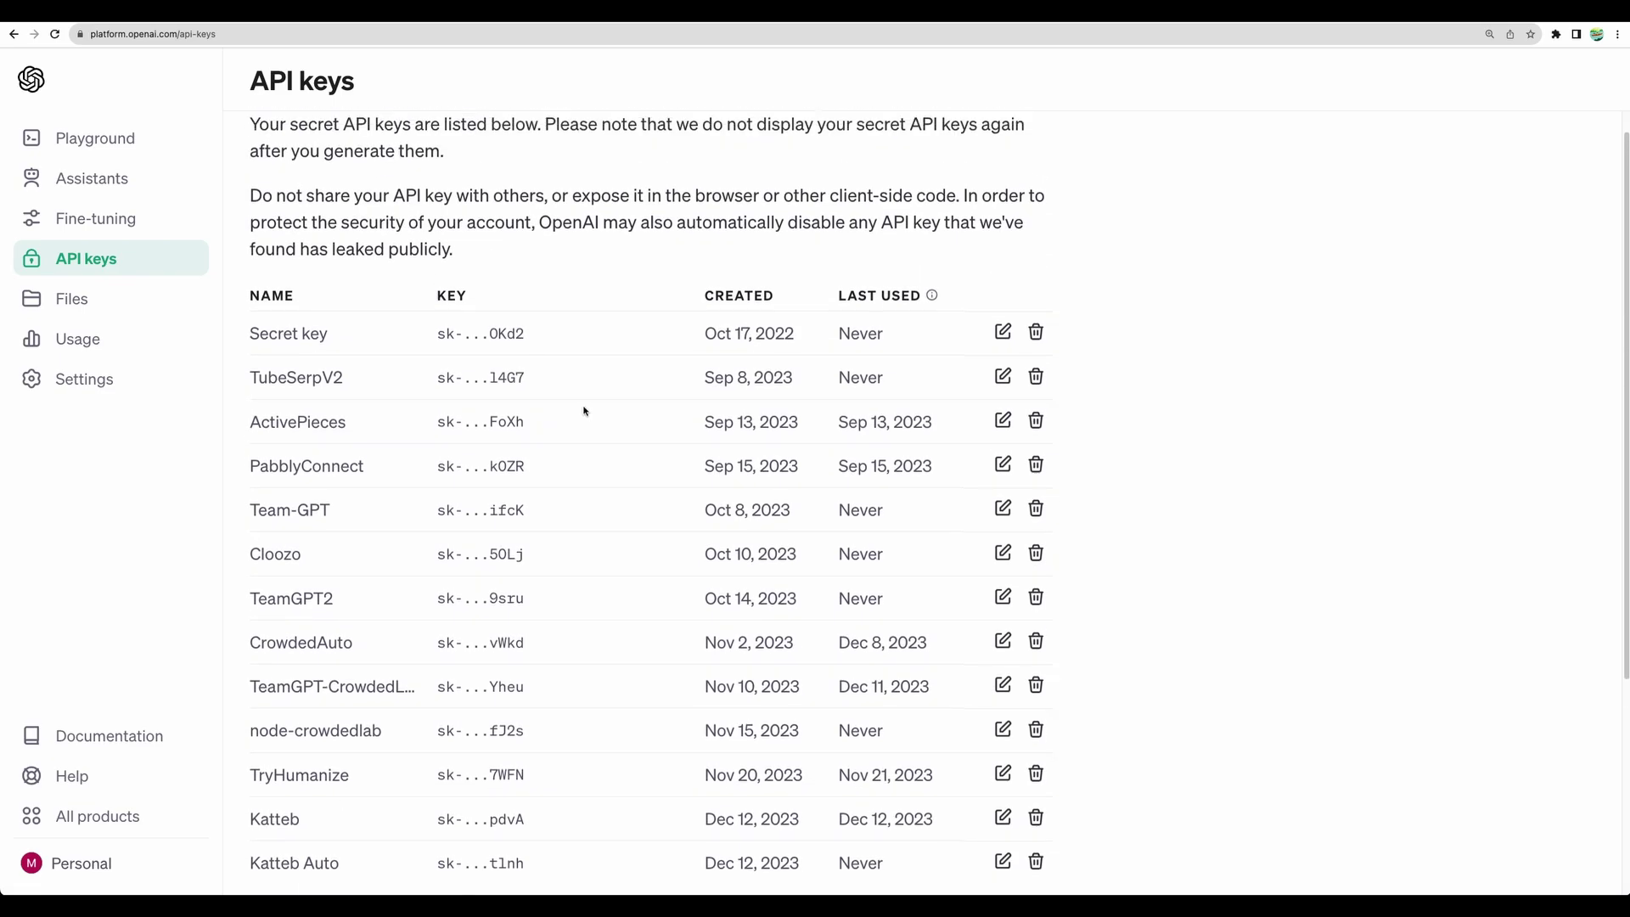
scroll(584, 411, "down", 2)
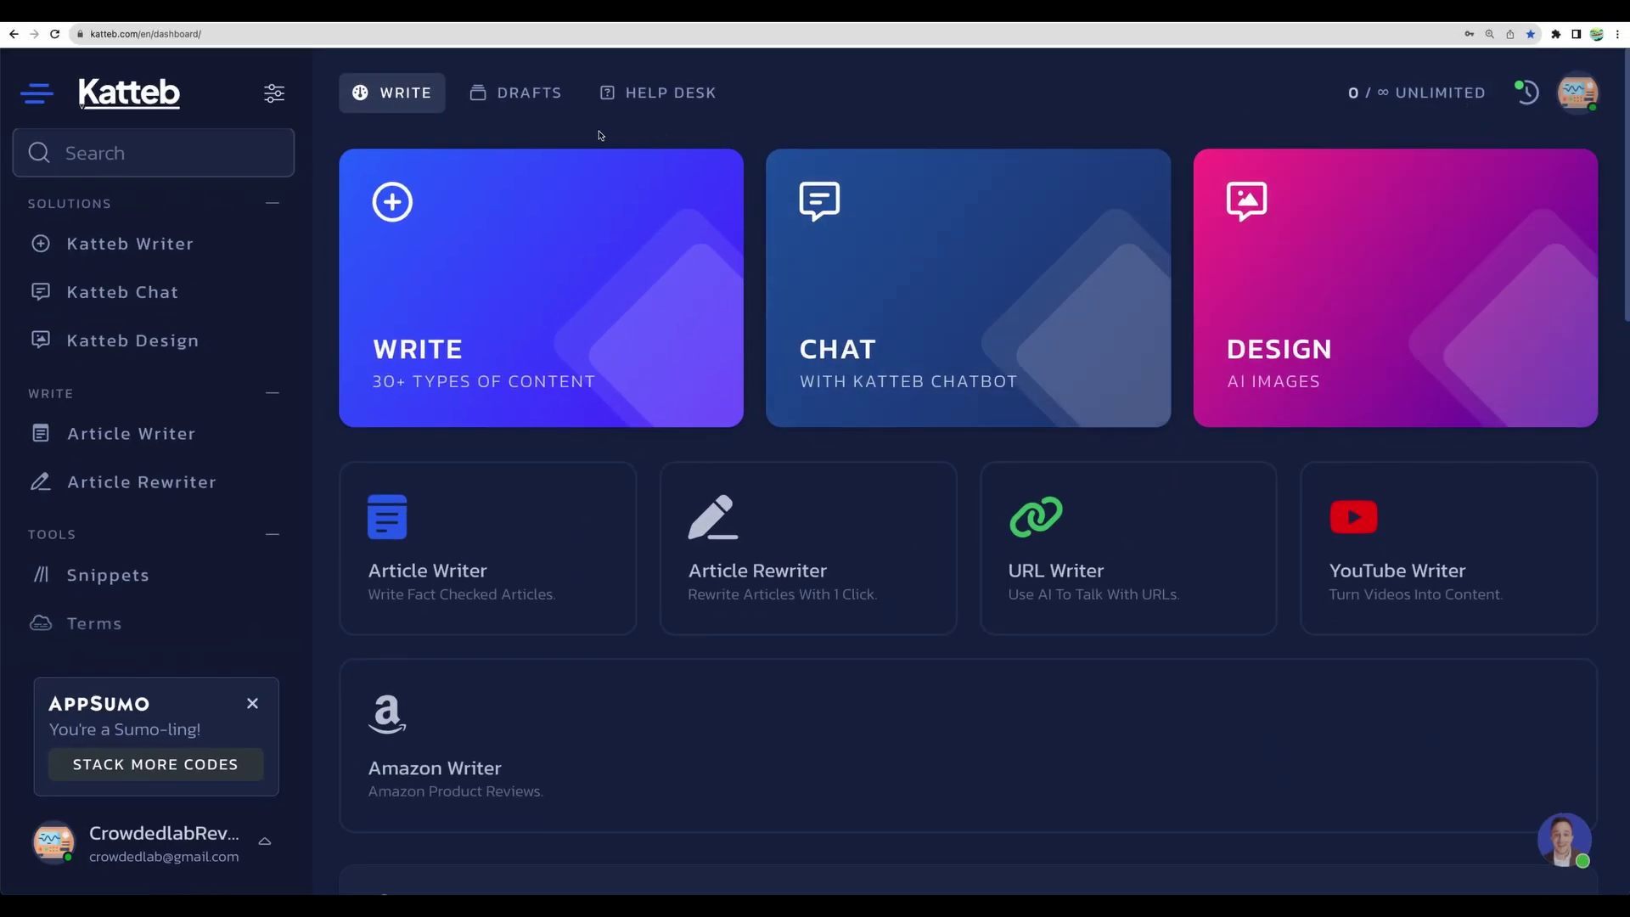
- Go to Account Settings in the Katteb sidebar, then to BYOK Settings
scroll(267, 508, "down", 5)
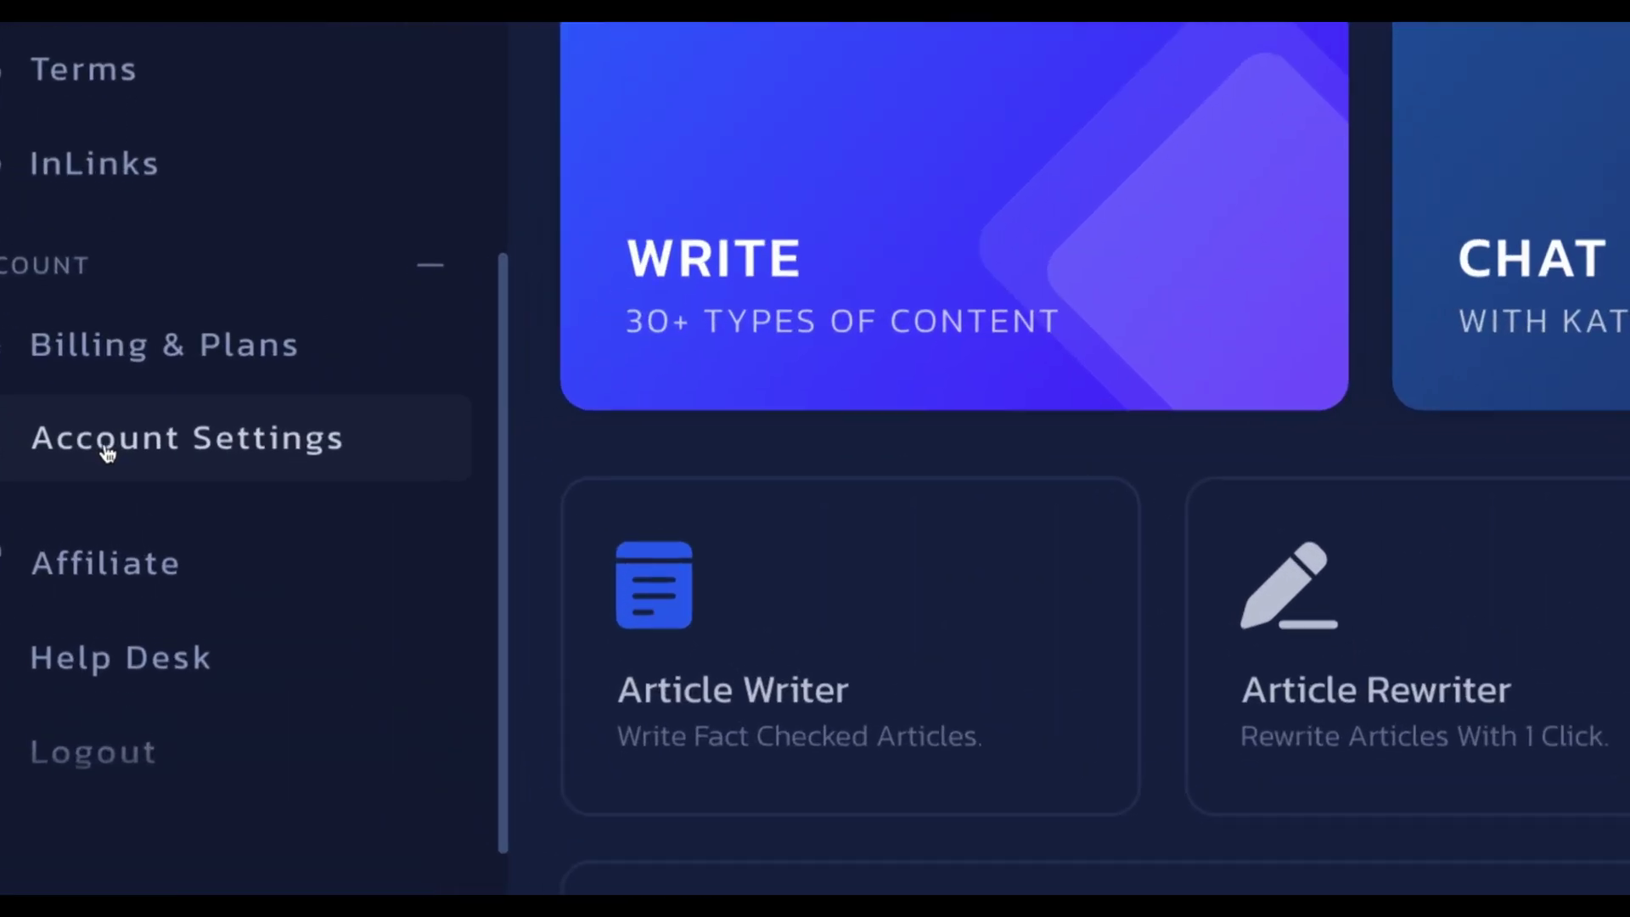
left_click(107, 442)
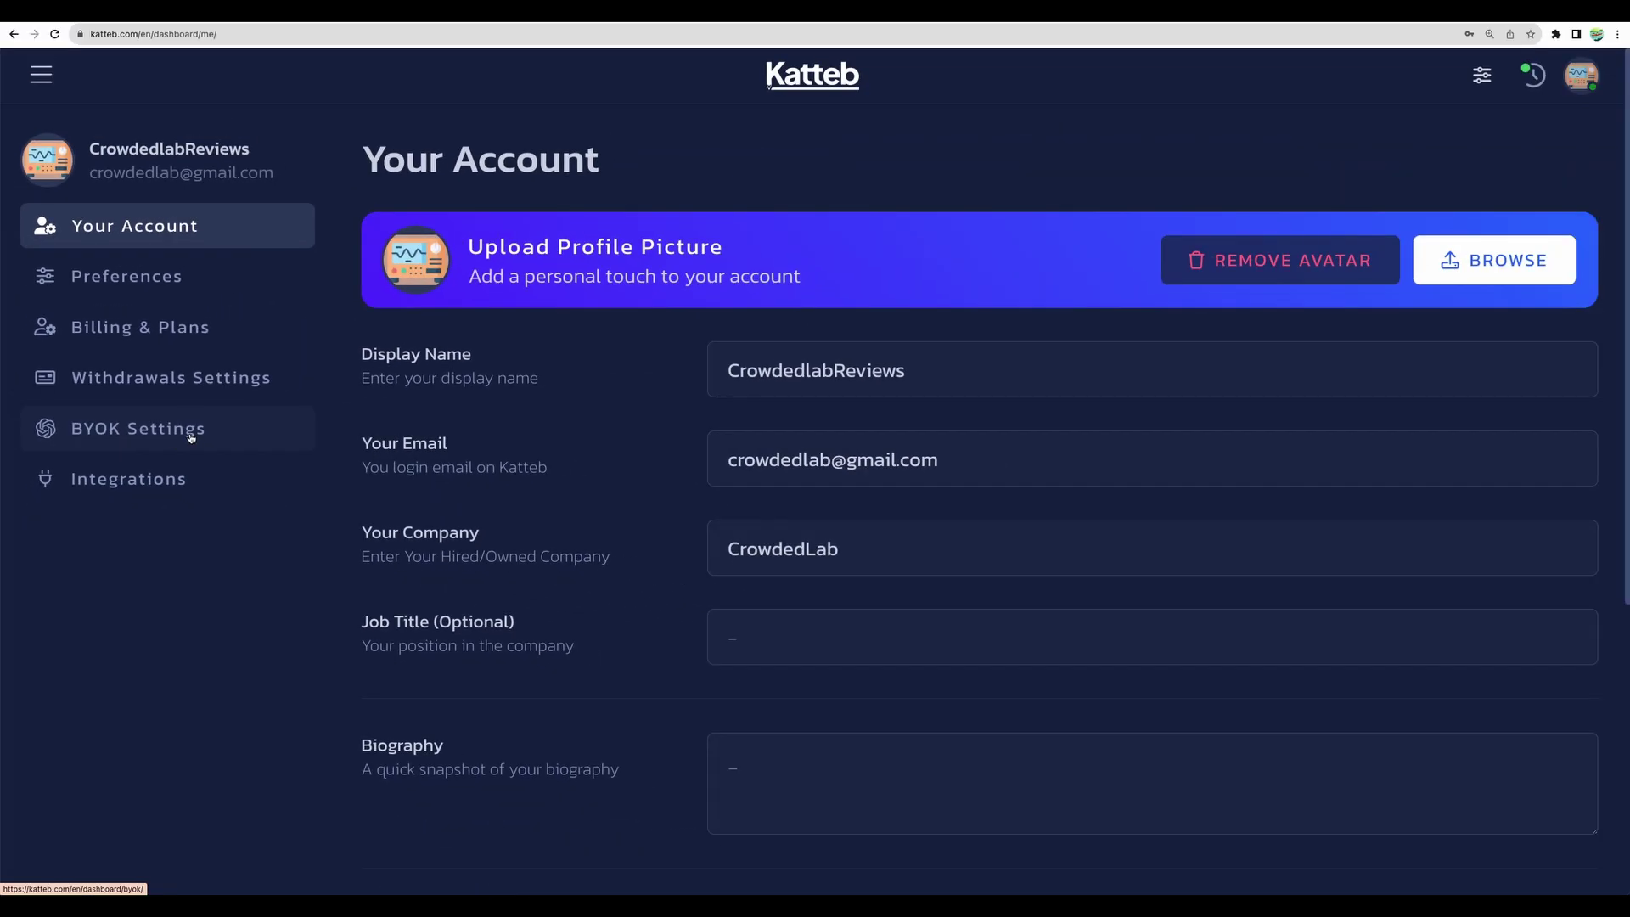
left_click(191, 437)
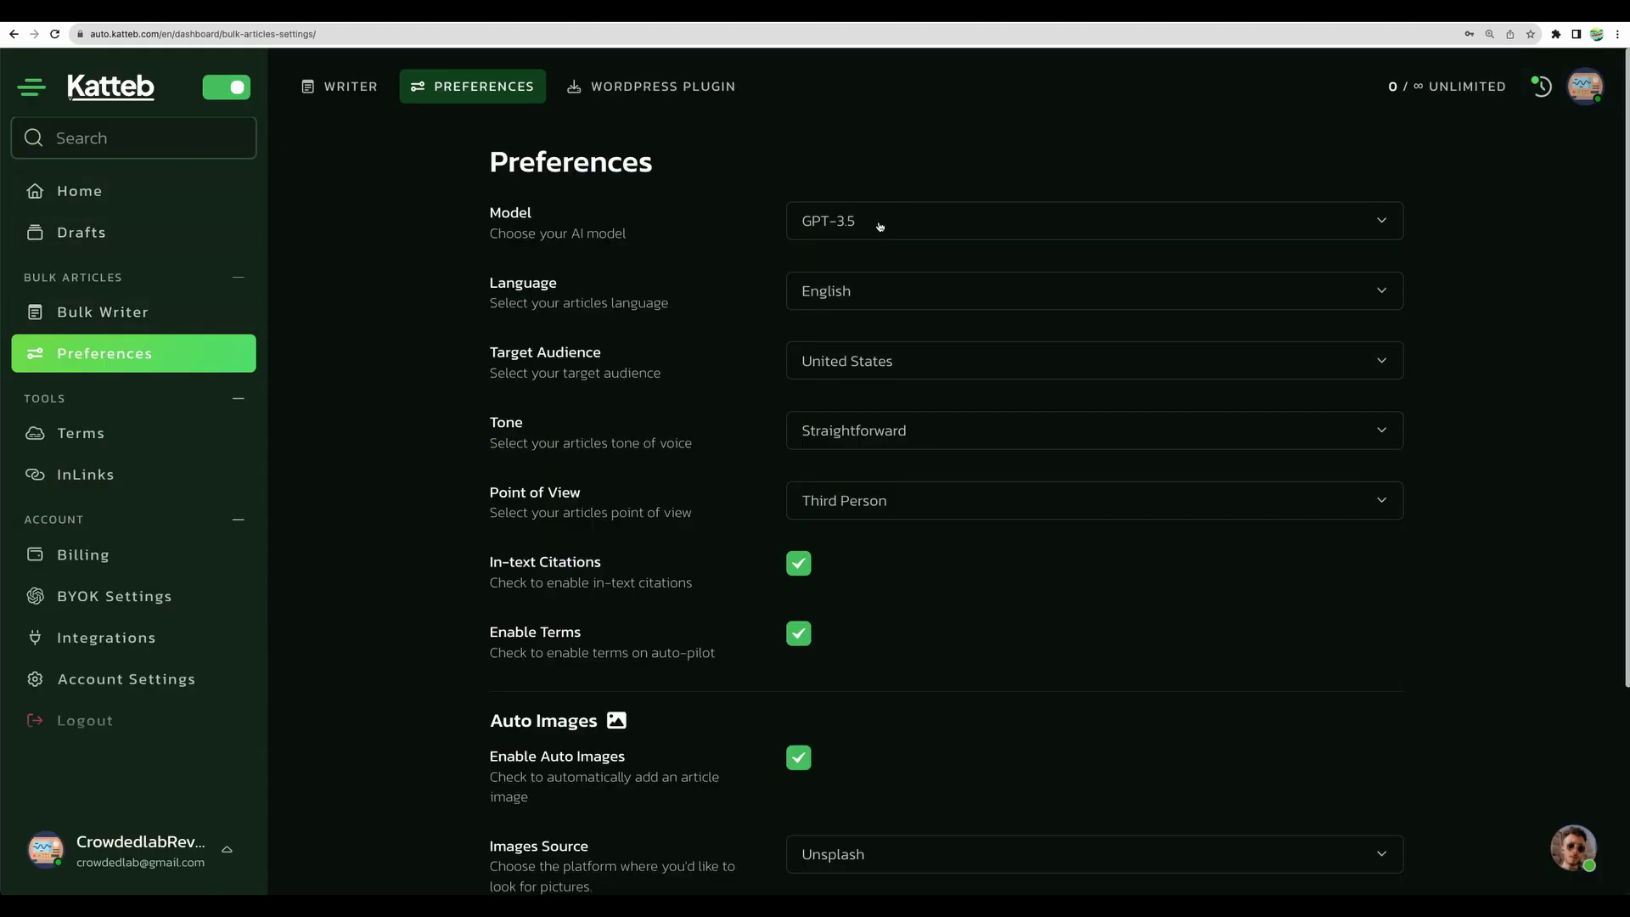
- Check the available AI models and keep GPT-3.5 as the model
left_click(883, 226)
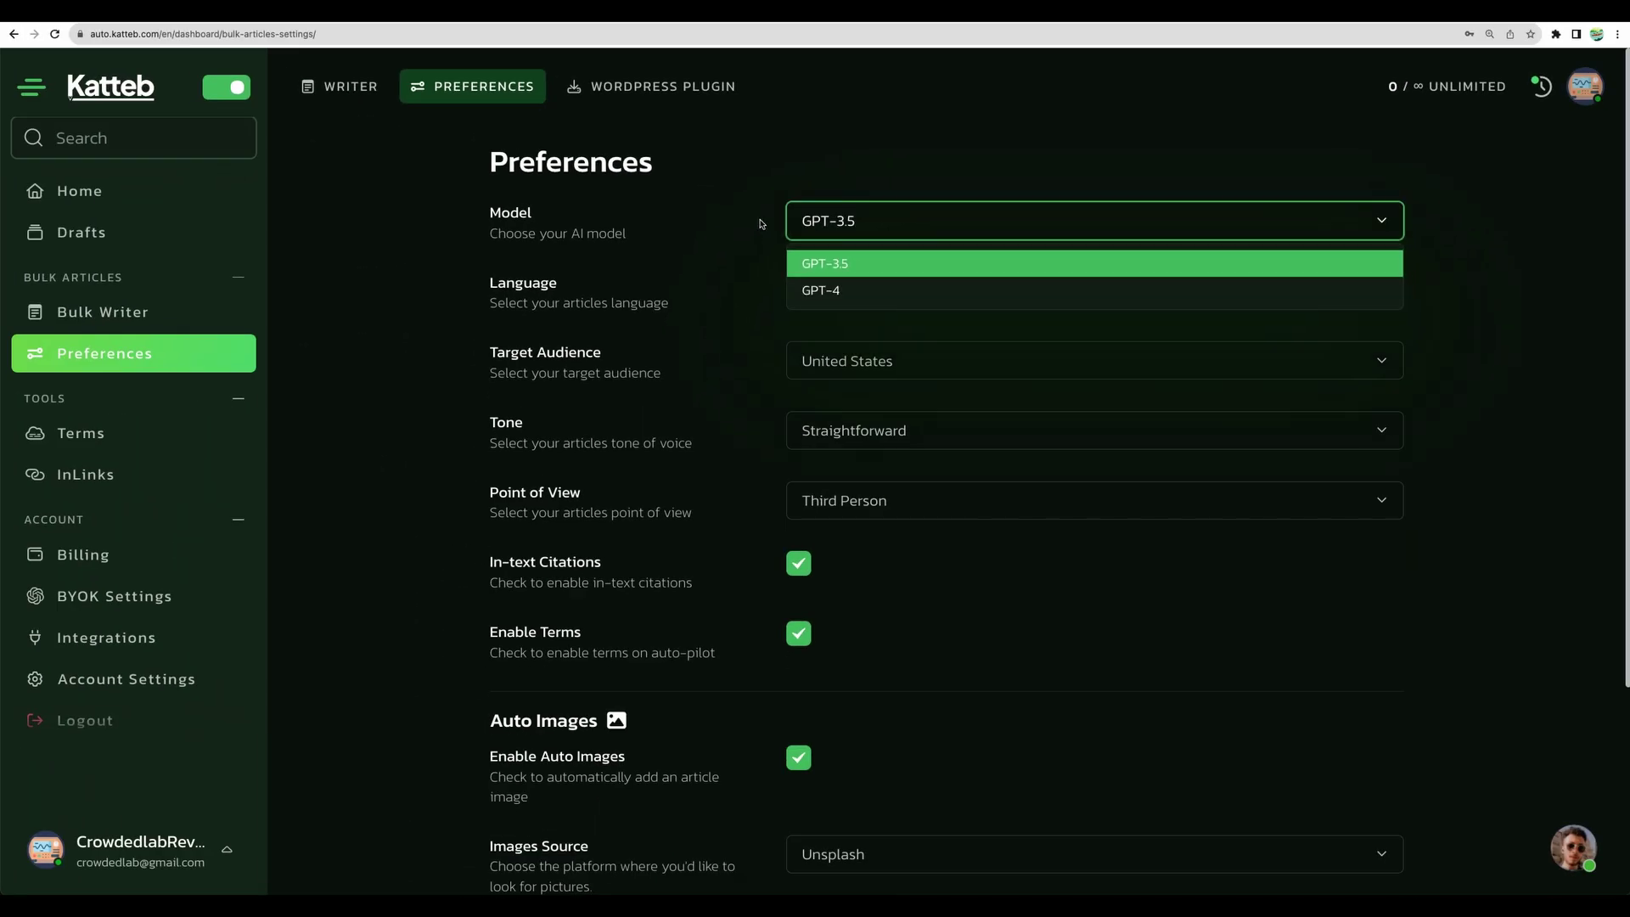
left_click(1157, 142)
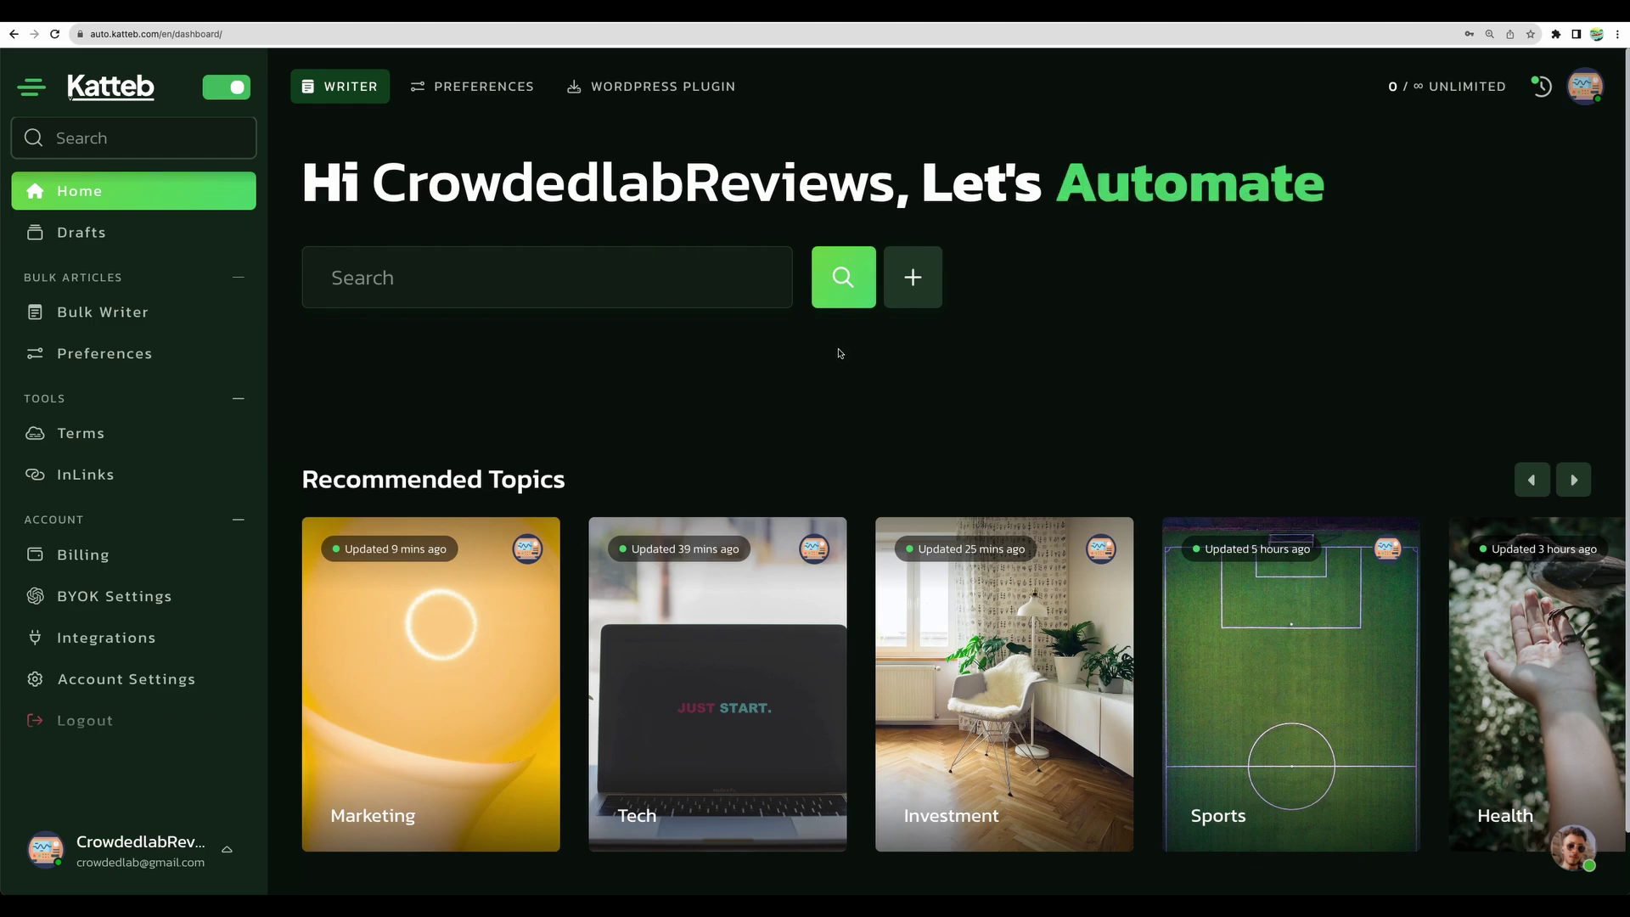
- Paste two WordPress site-speed titles into Bulk Writer's own titles and start writing
left_click(99, 313)
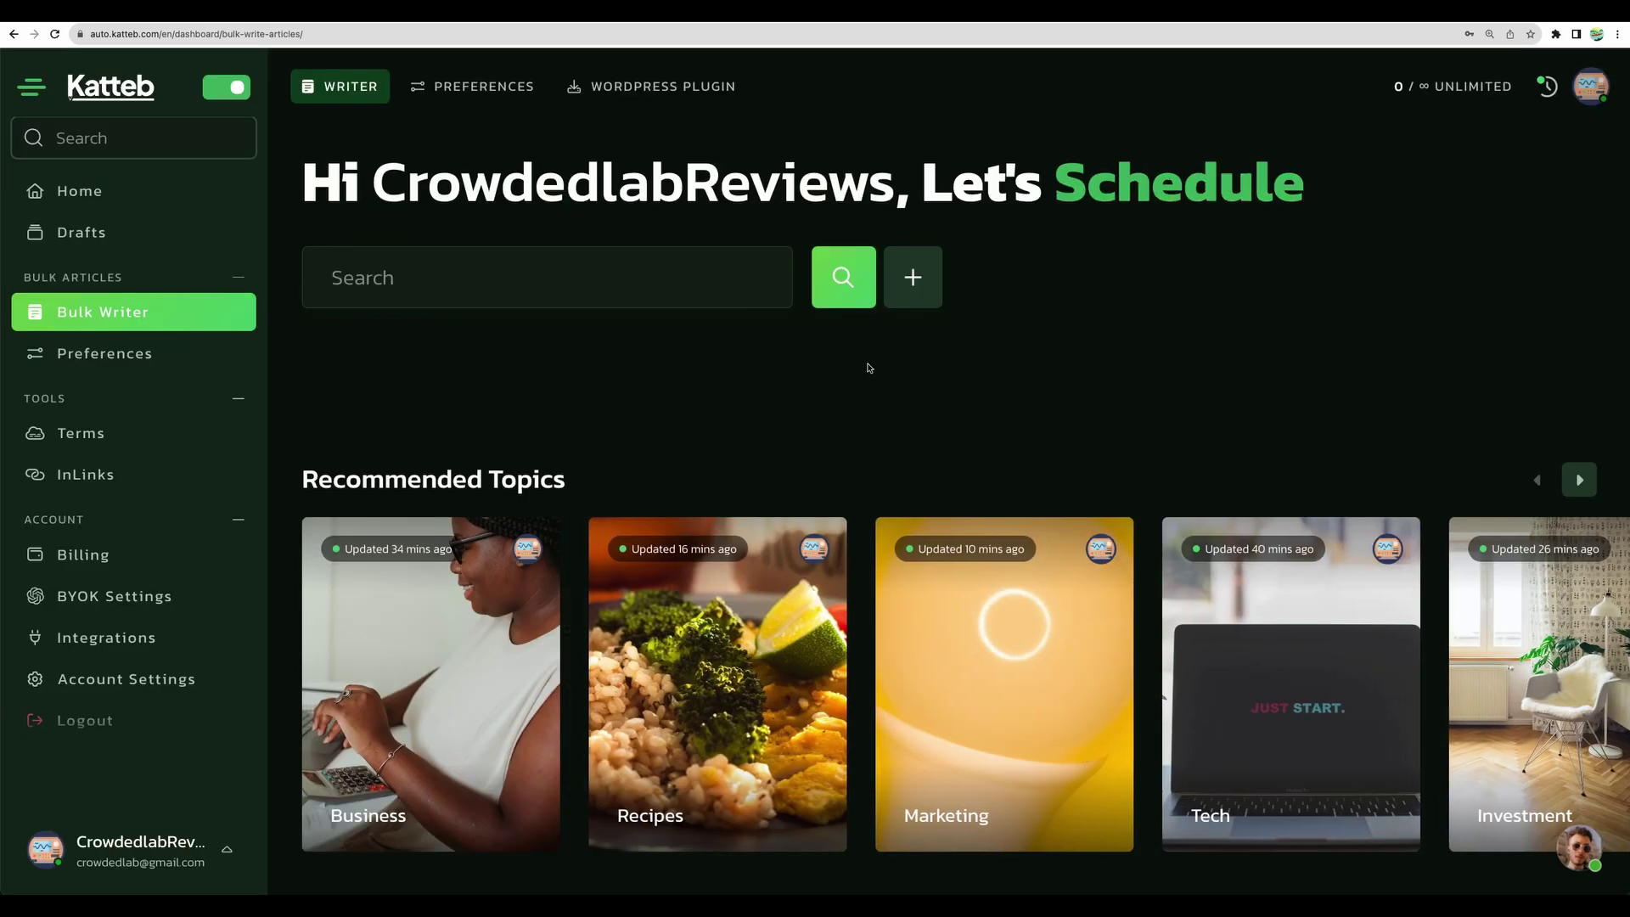
left_click(912, 278)
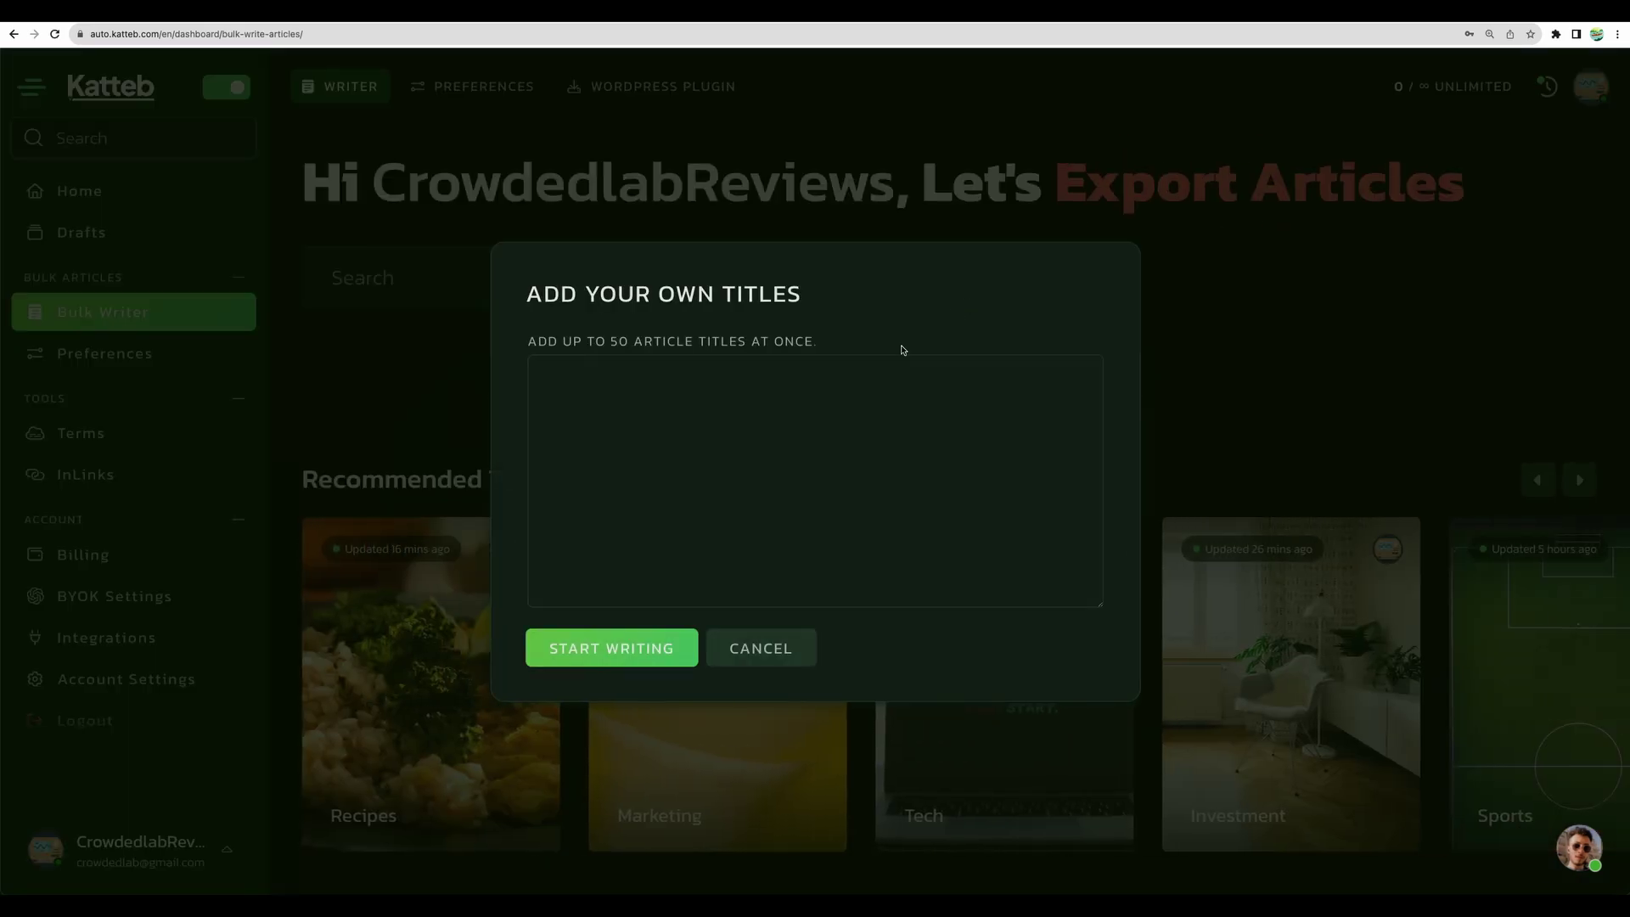
left_click(651, 388)
type("How to improve WordPress site speed? Top 10 WordPress site speed plugins?")
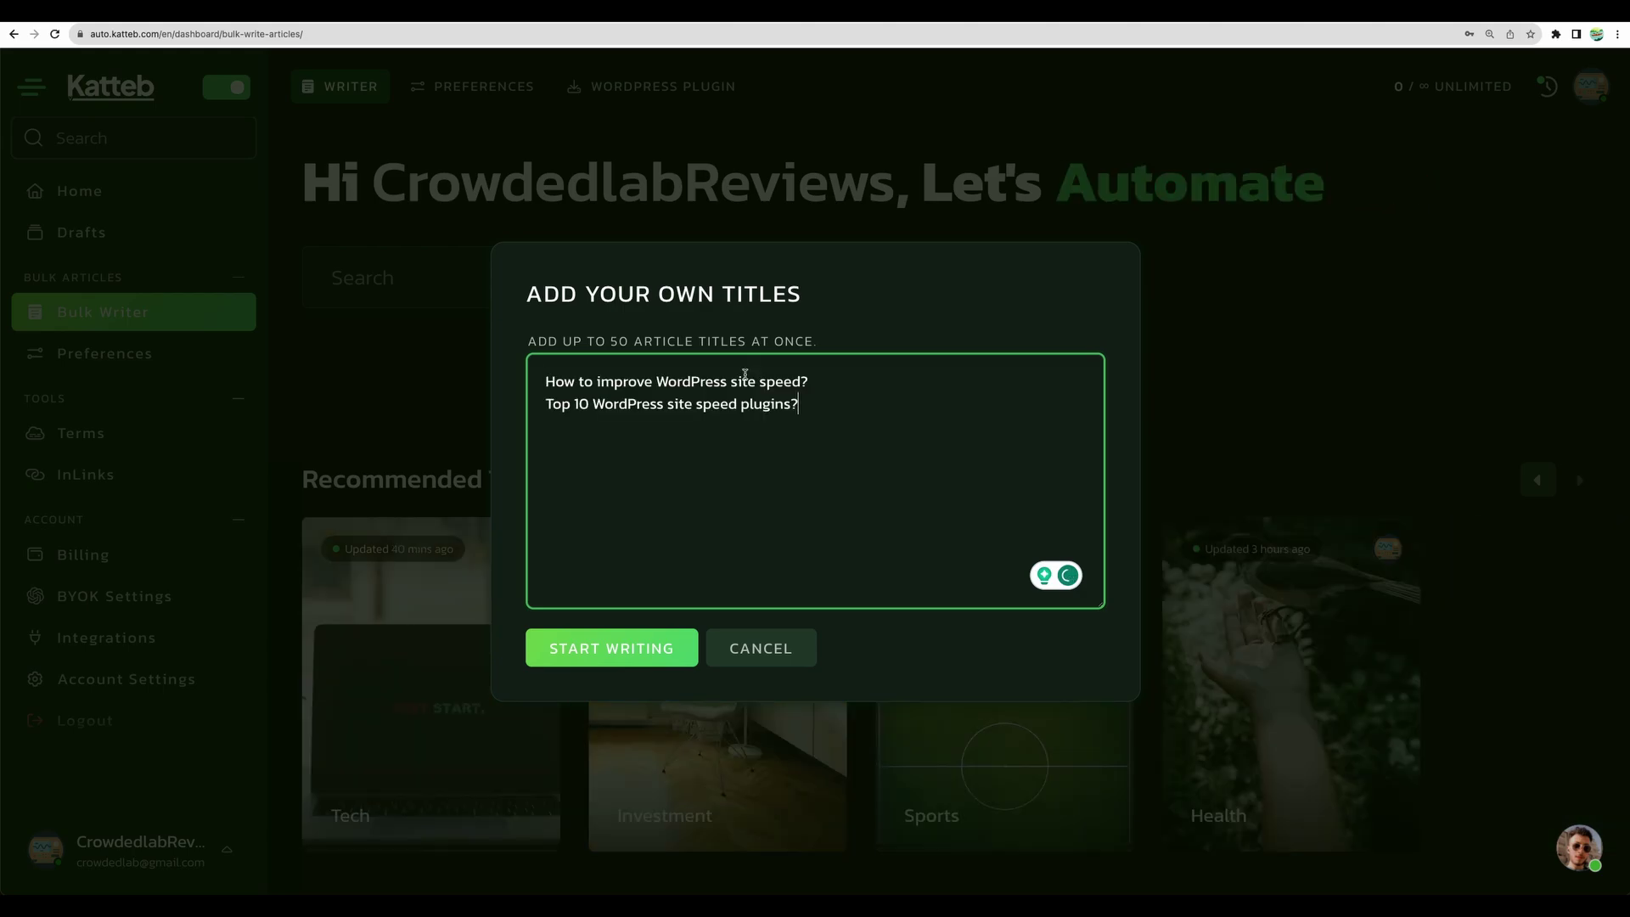
left_click_drag(556, 382, 818, 383)
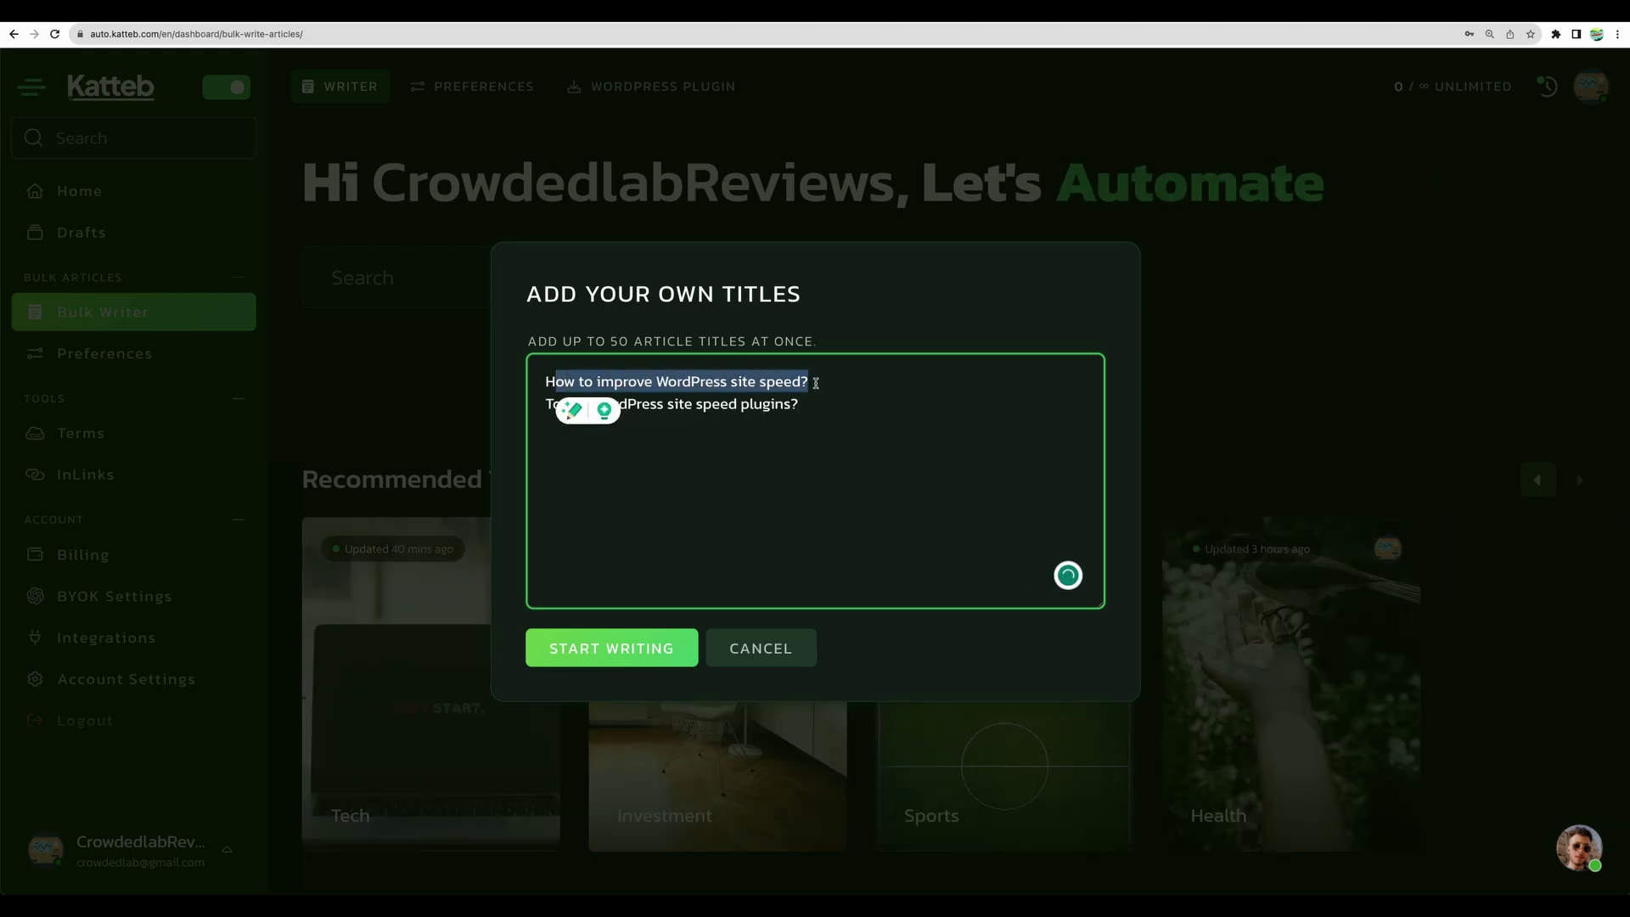
left_click(818, 383)
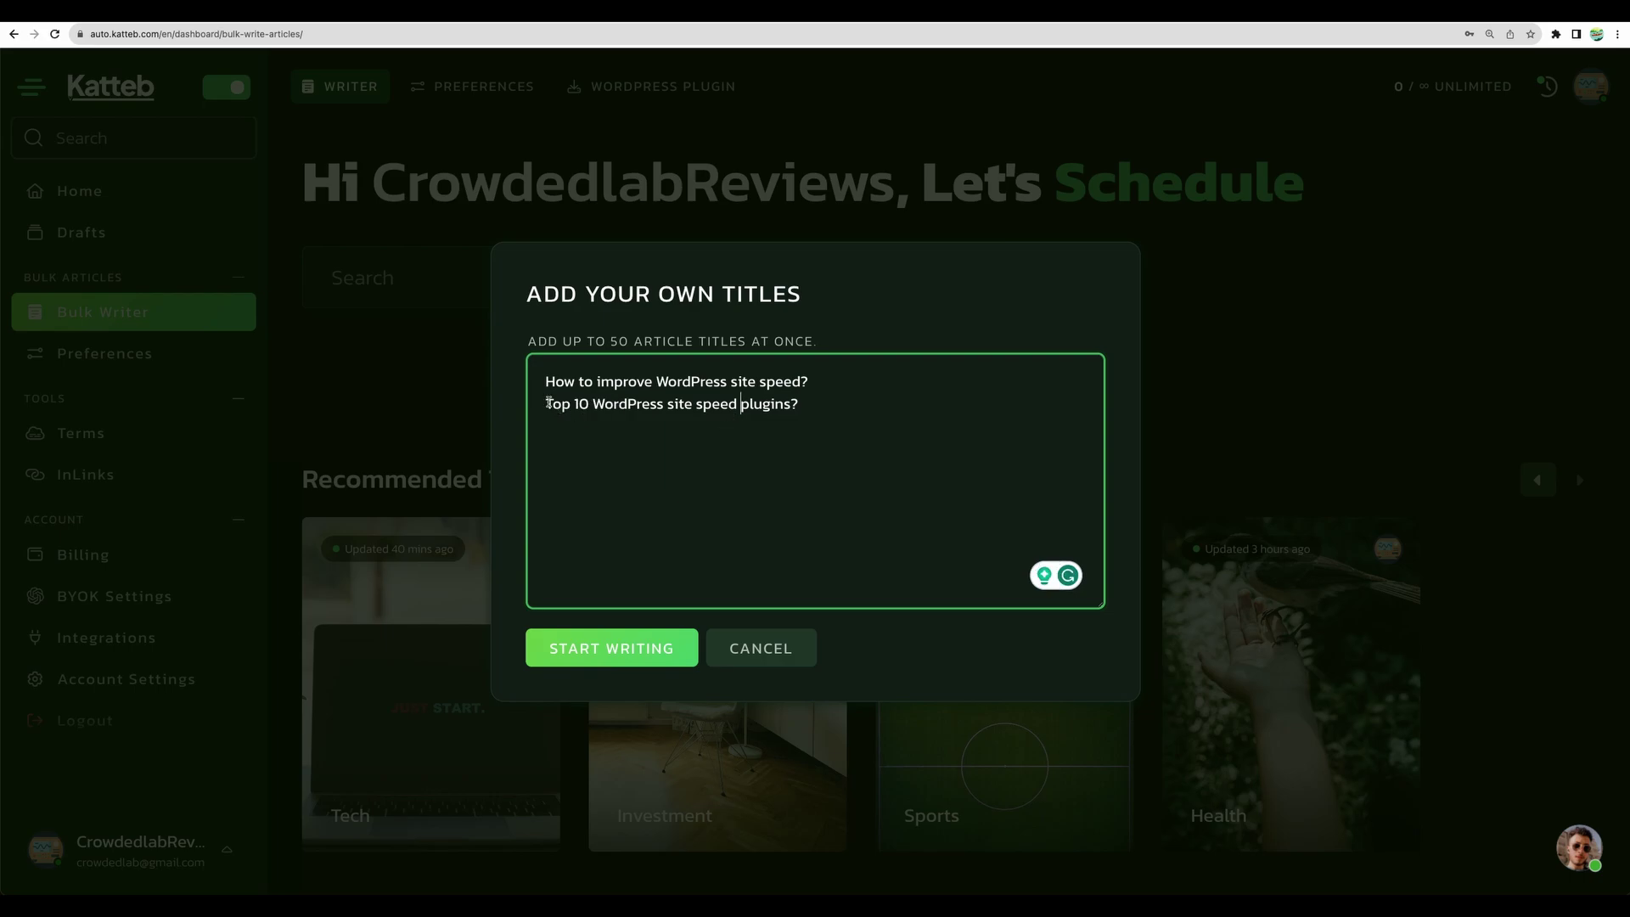
left_click_drag(547, 403, 805, 405)
left_click(816, 407)
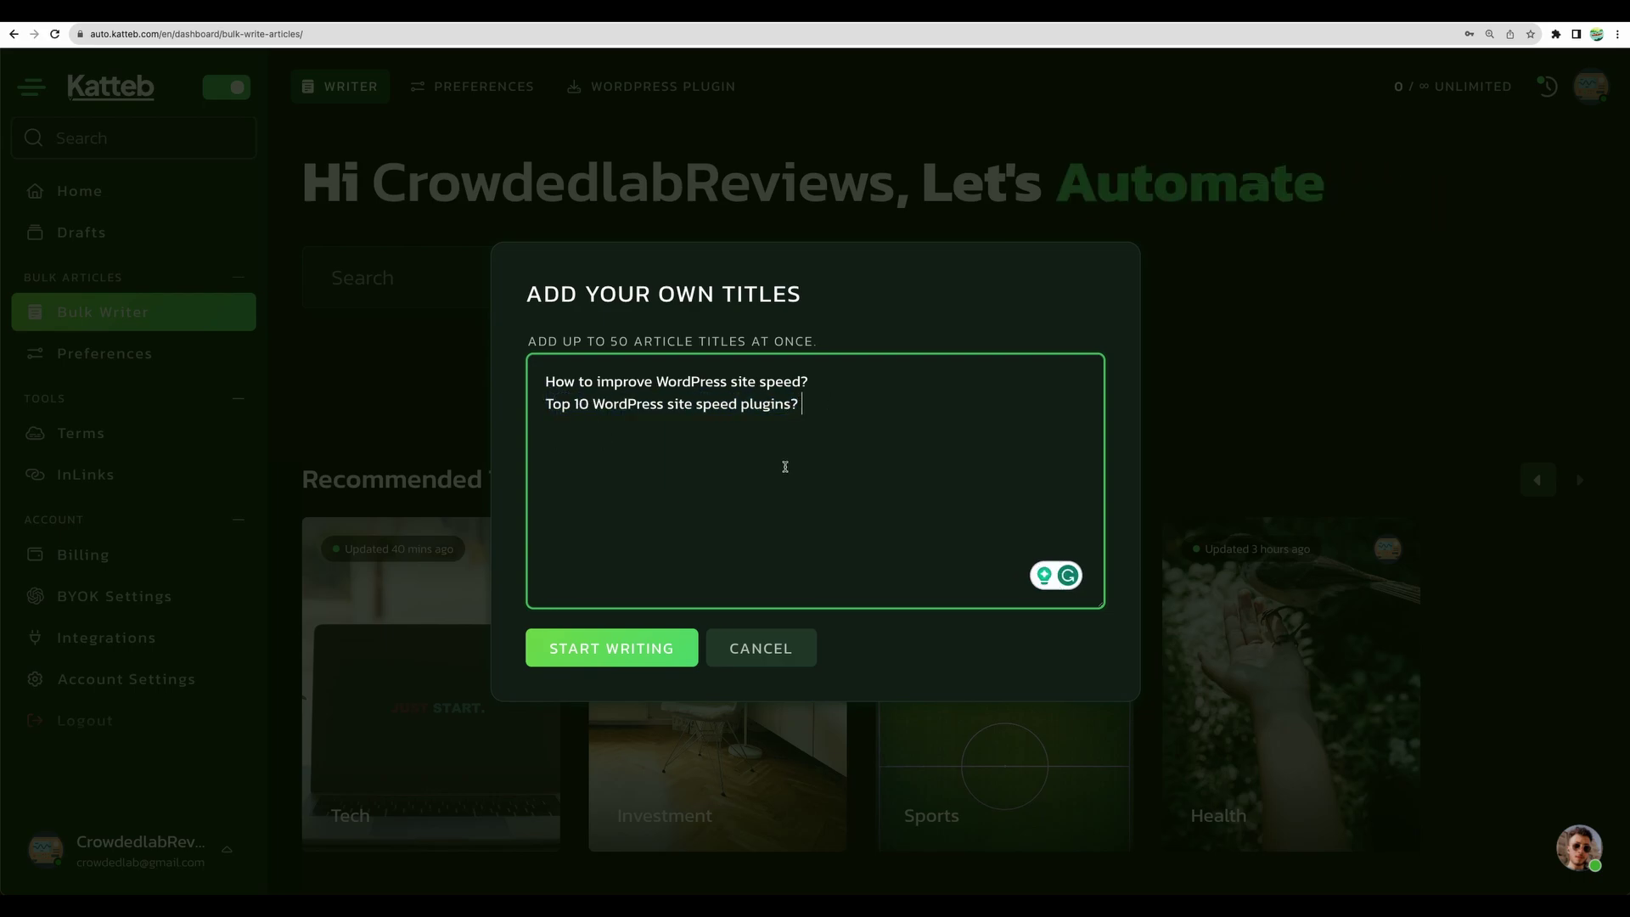
left_click(634, 654)
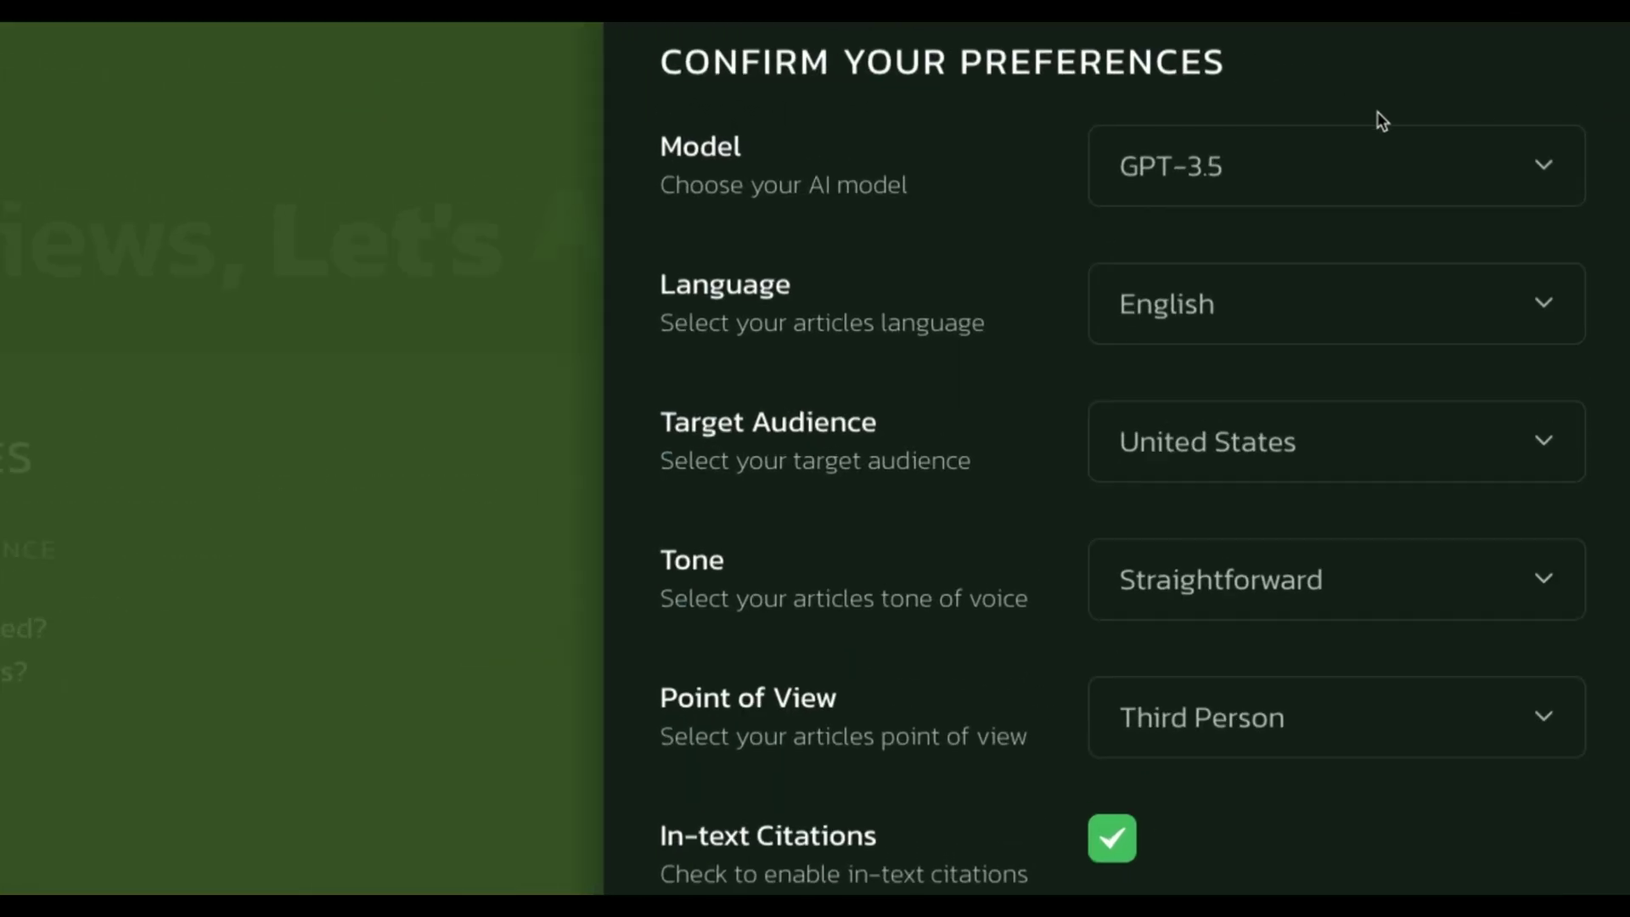
- Keep GPT-3.5, set tone to Friendly and point of view to First Person, then confirm
left_click(1350, 170)
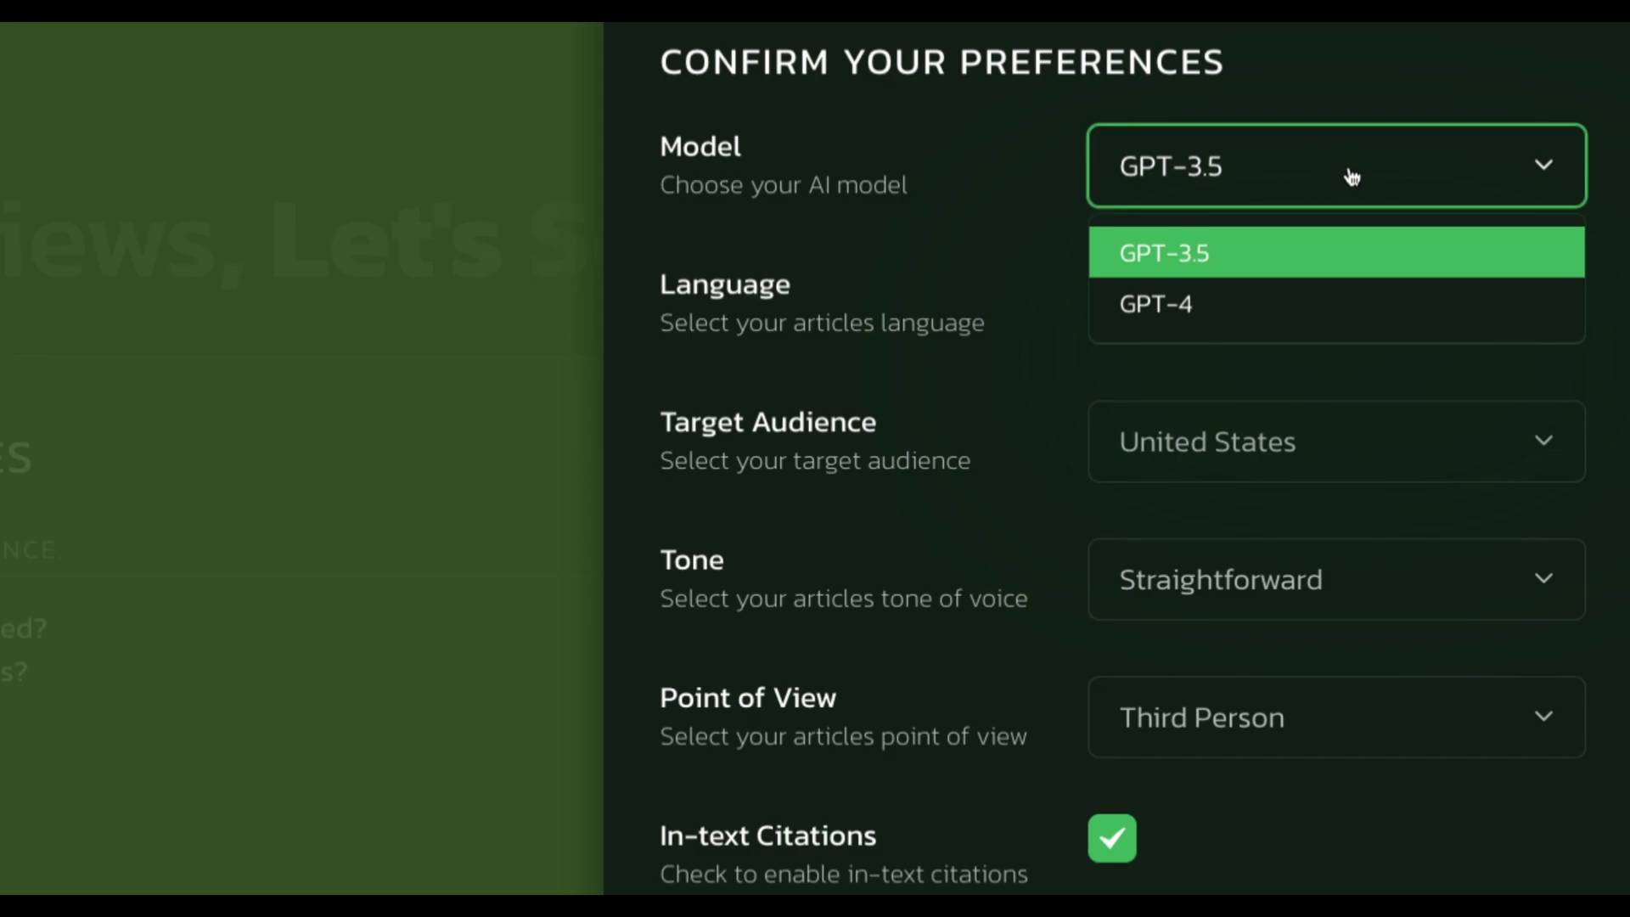
left_click(1307, 254)
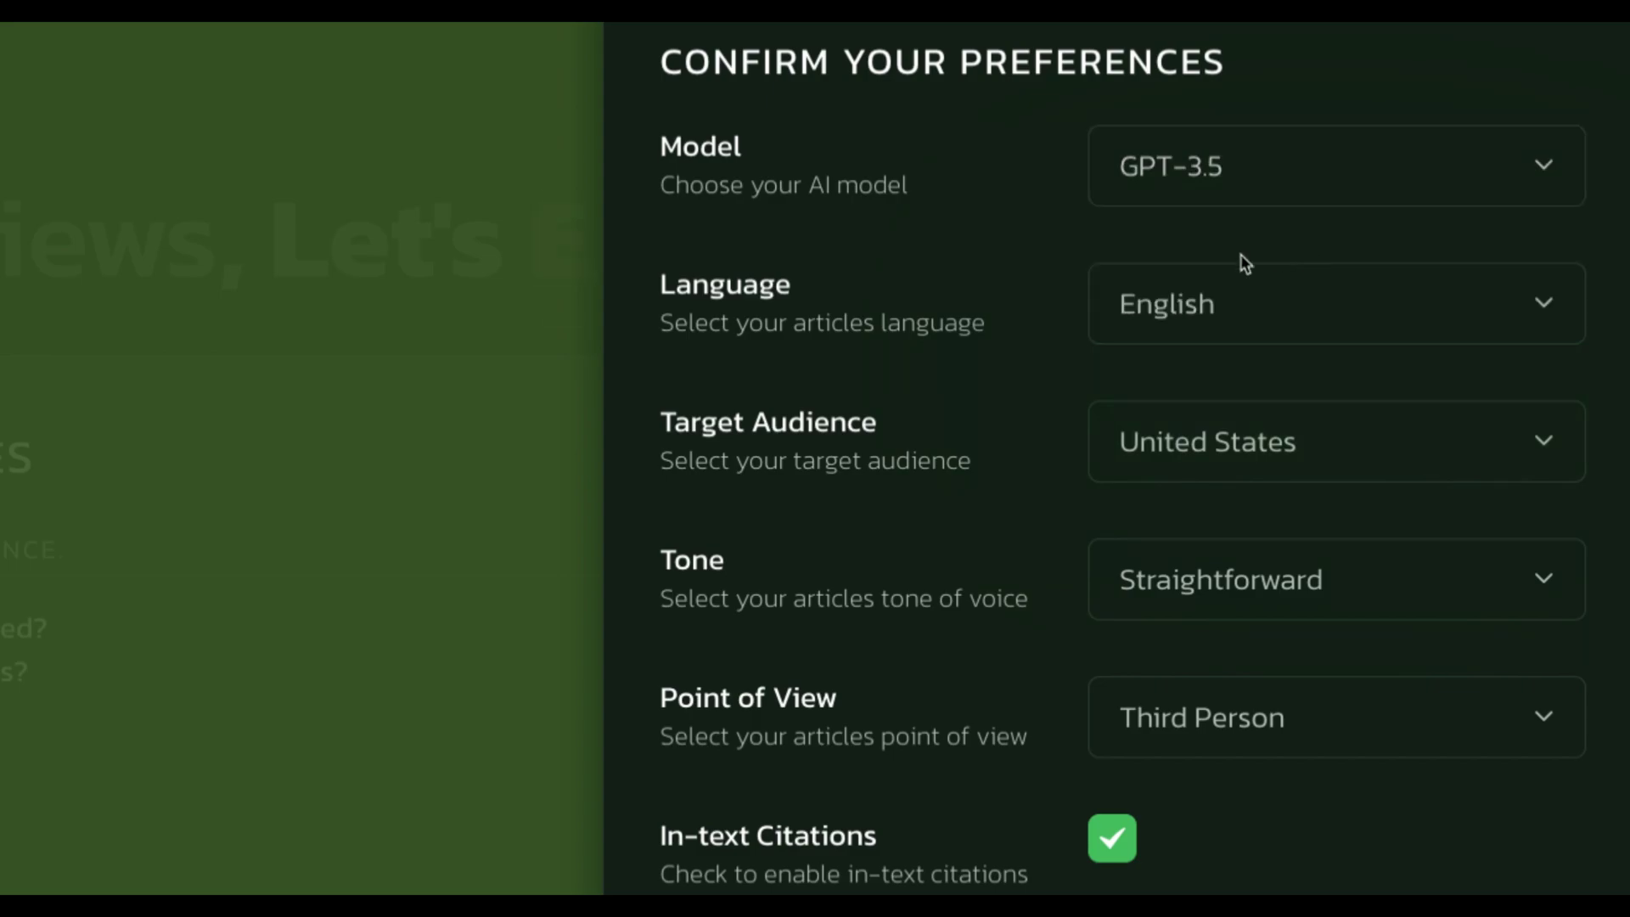
scroll(1308, 482, "down", 3)
left_click(1308, 367)
left_click(1244, 504)
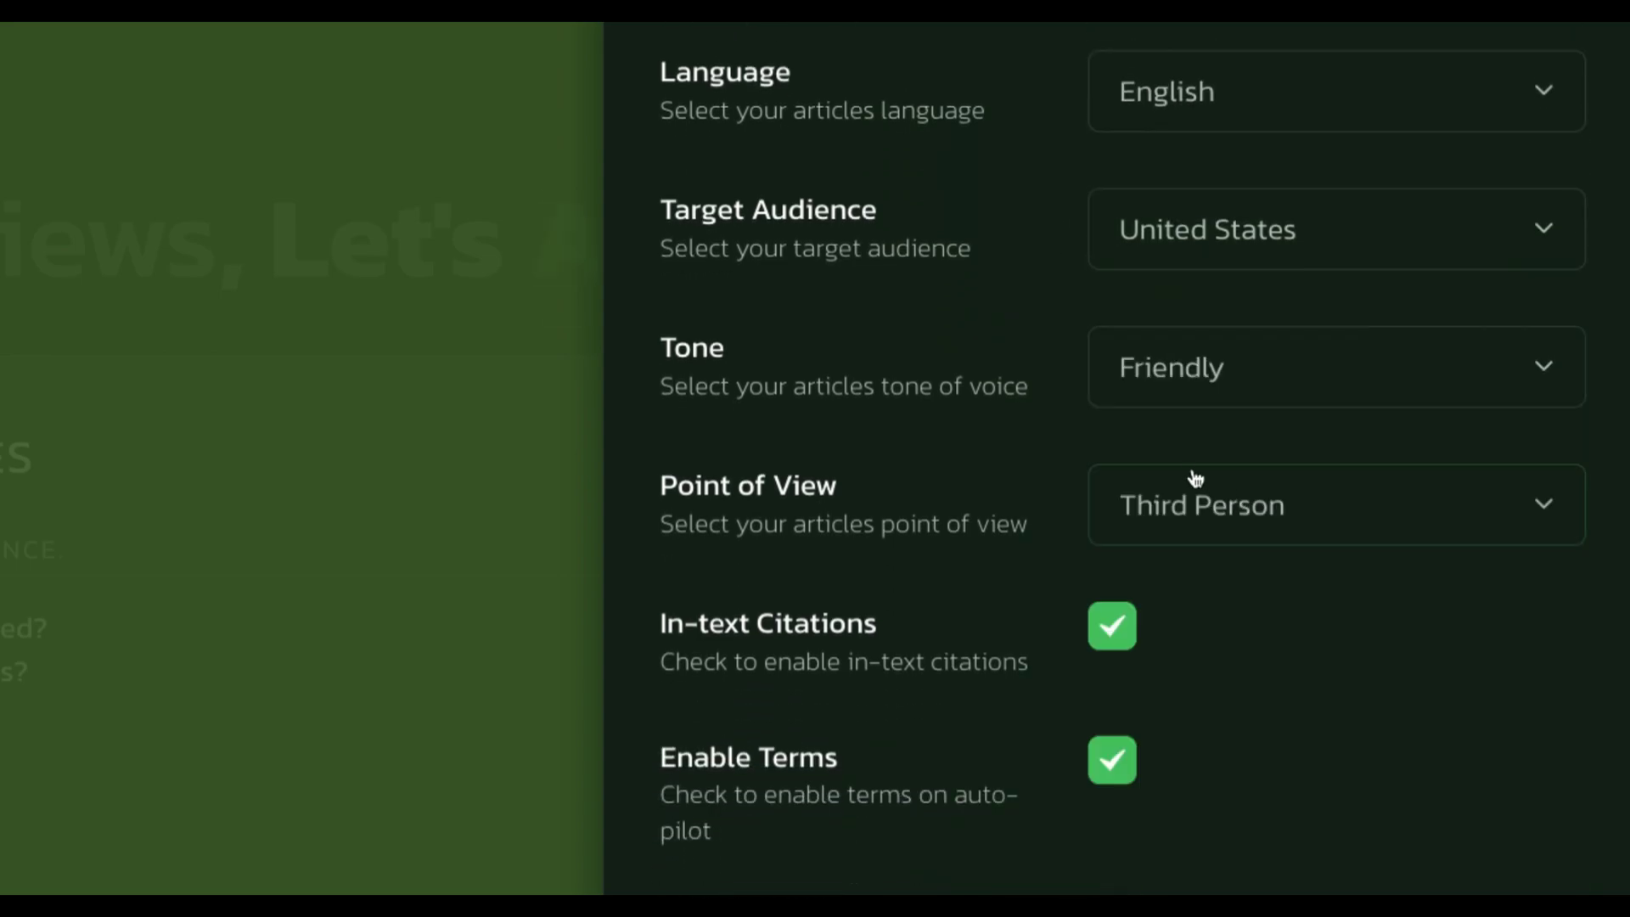
scroll(1194, 466, "down", 3)
left_click(1280, 277)
key("Down")
key("Down")
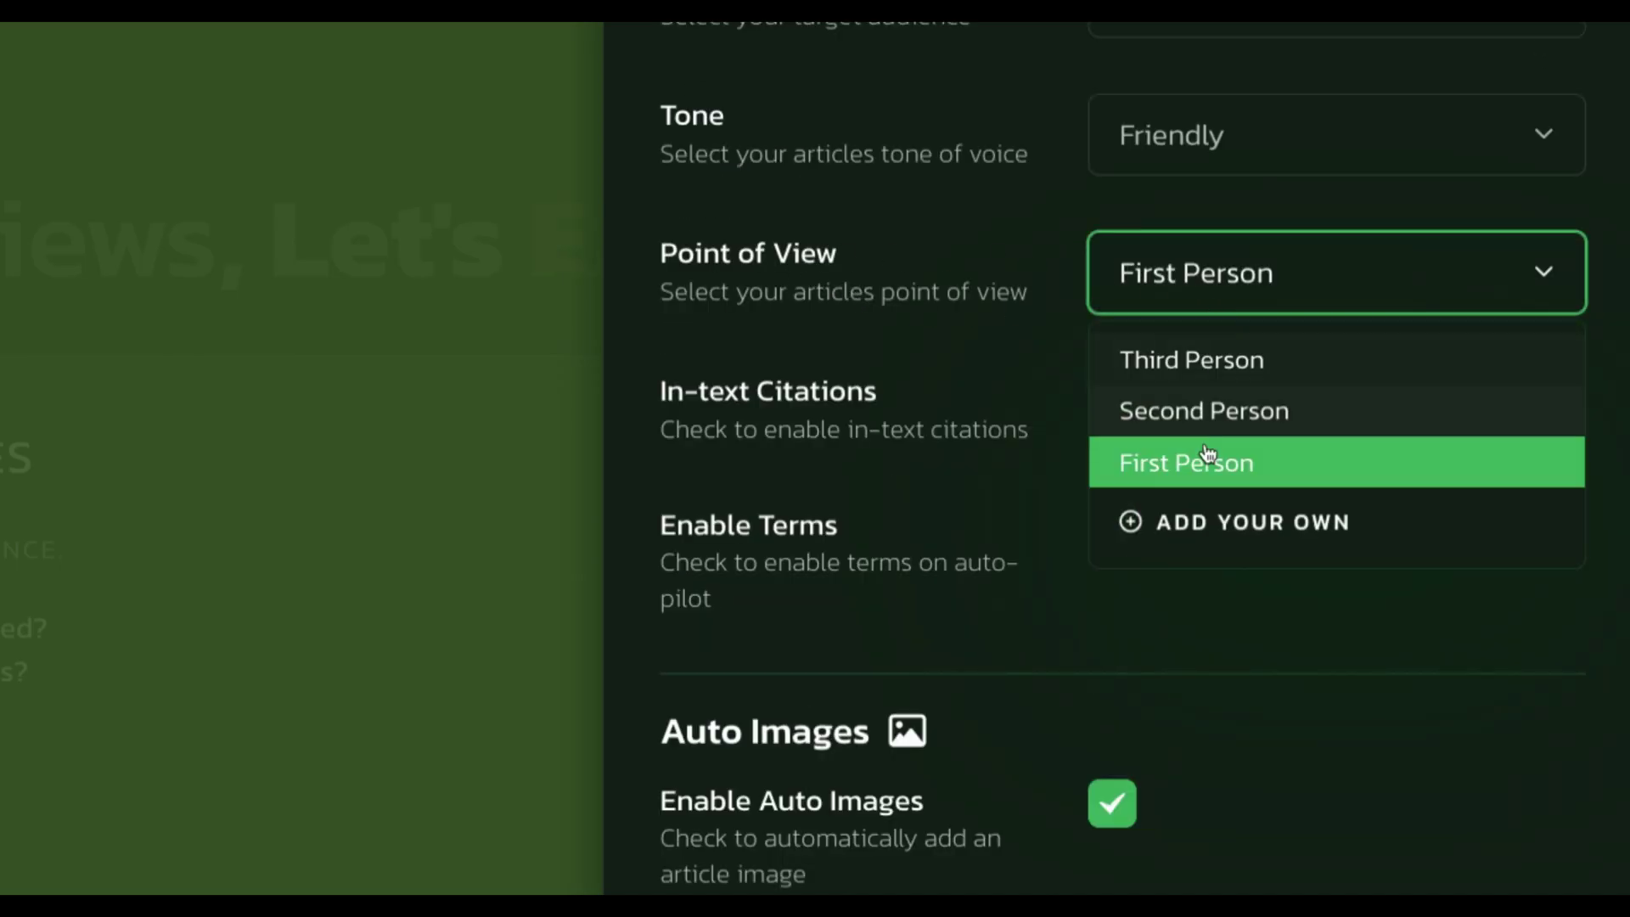
left_click(1200, 462)
scroll(1273, 374, "down", 1)
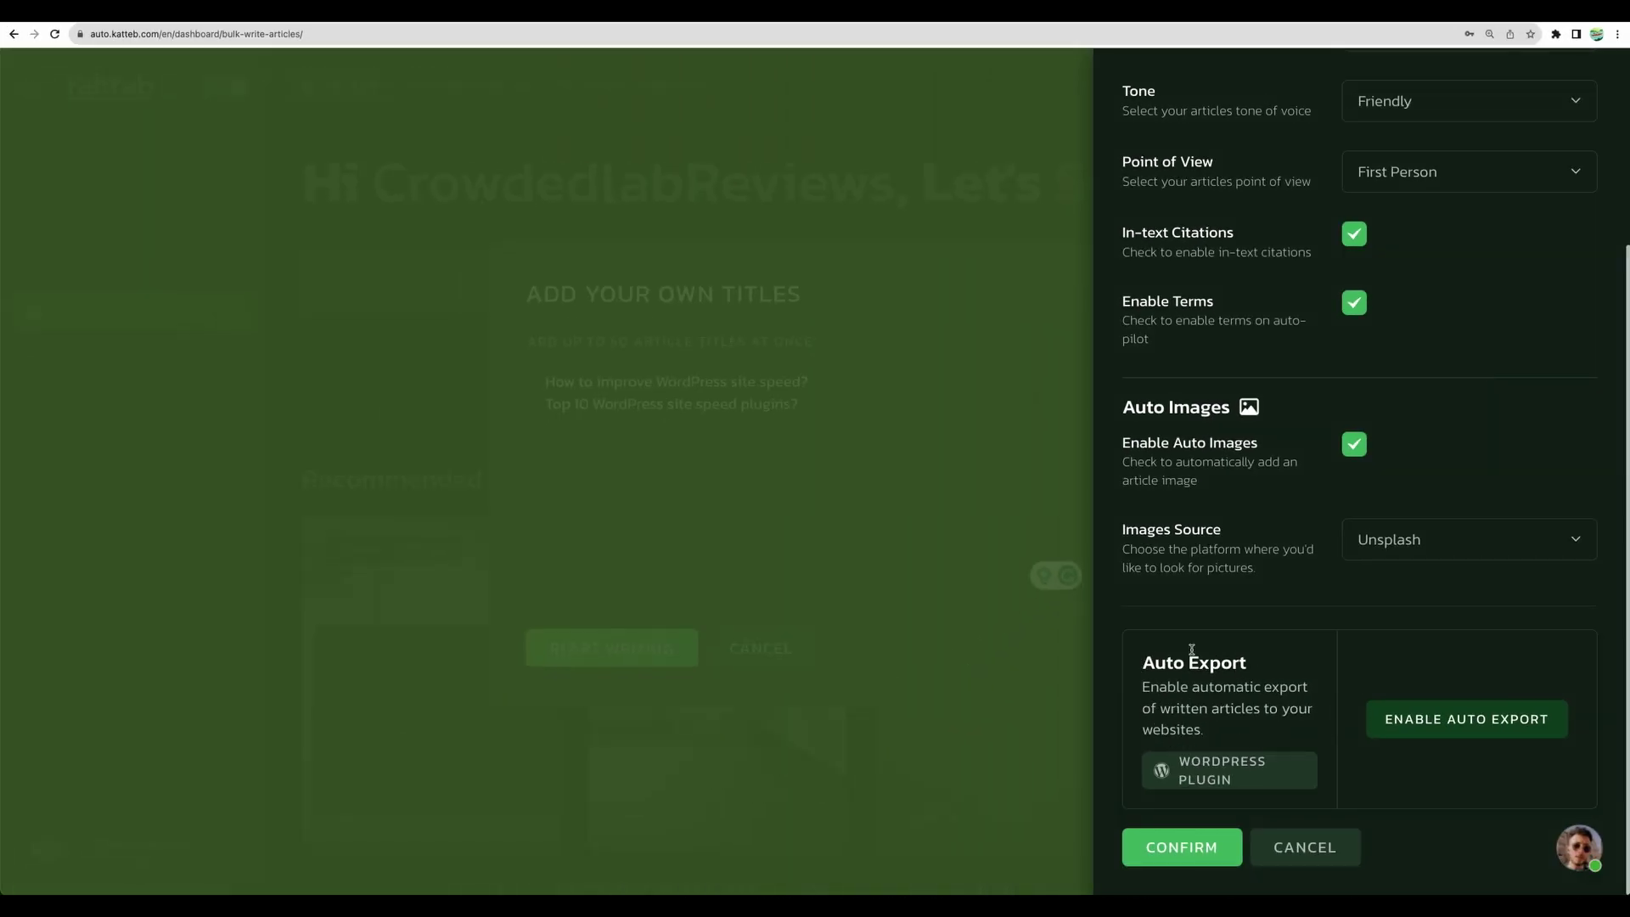
left_click(1190, 842)
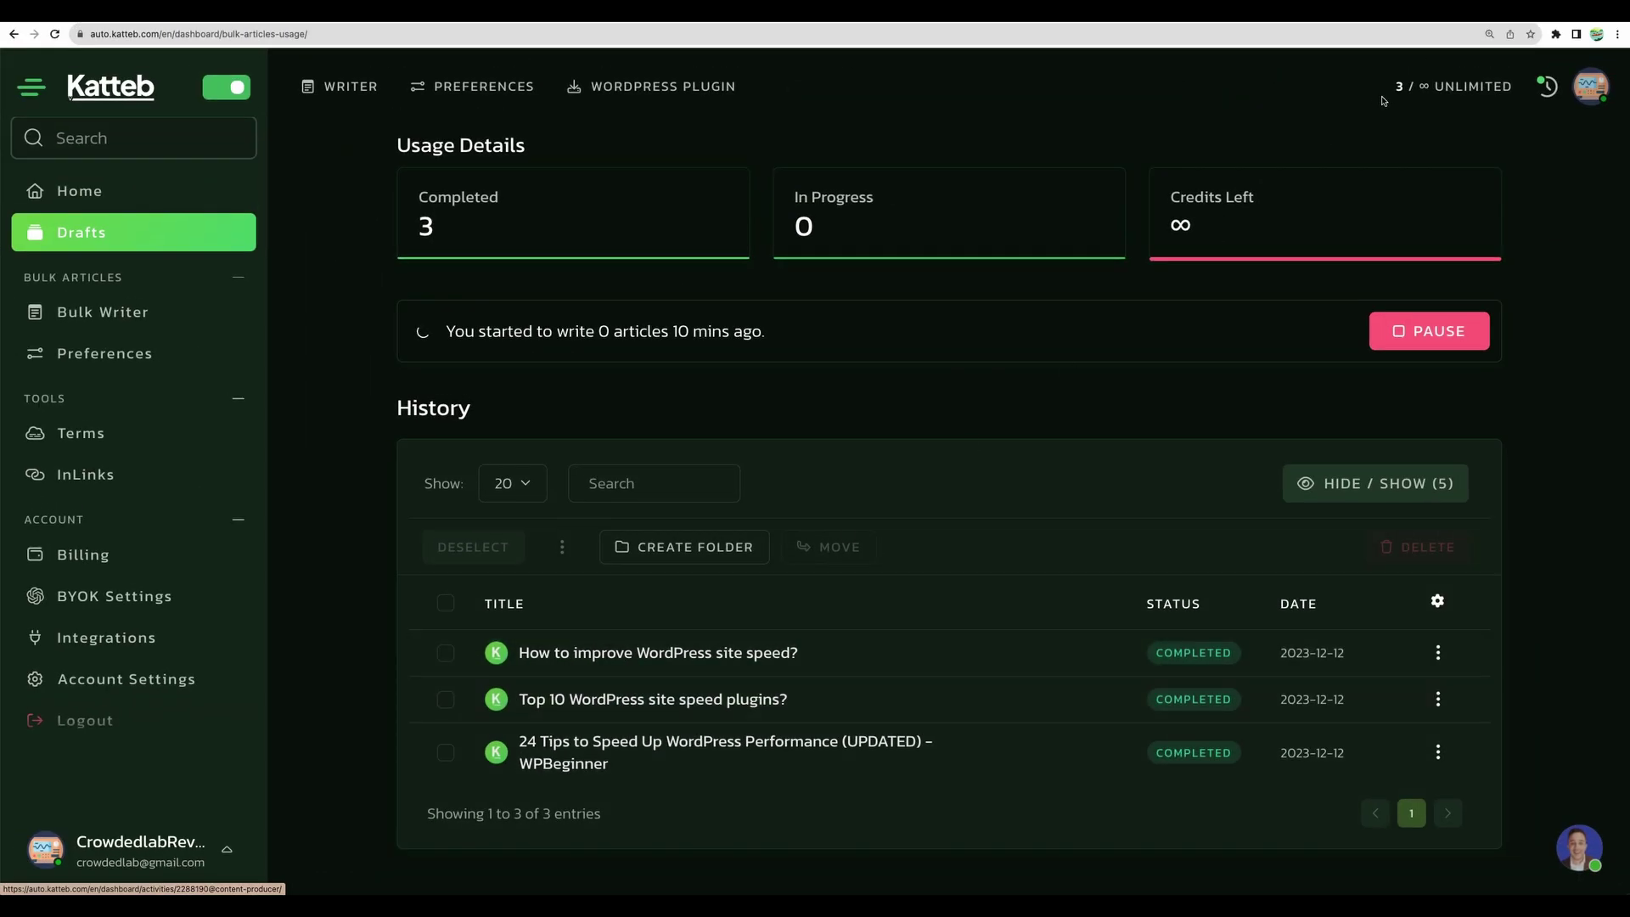
- Open 'Top 10 WordPress site speed plugins?' from the bulk History list
left_click(586, 651)
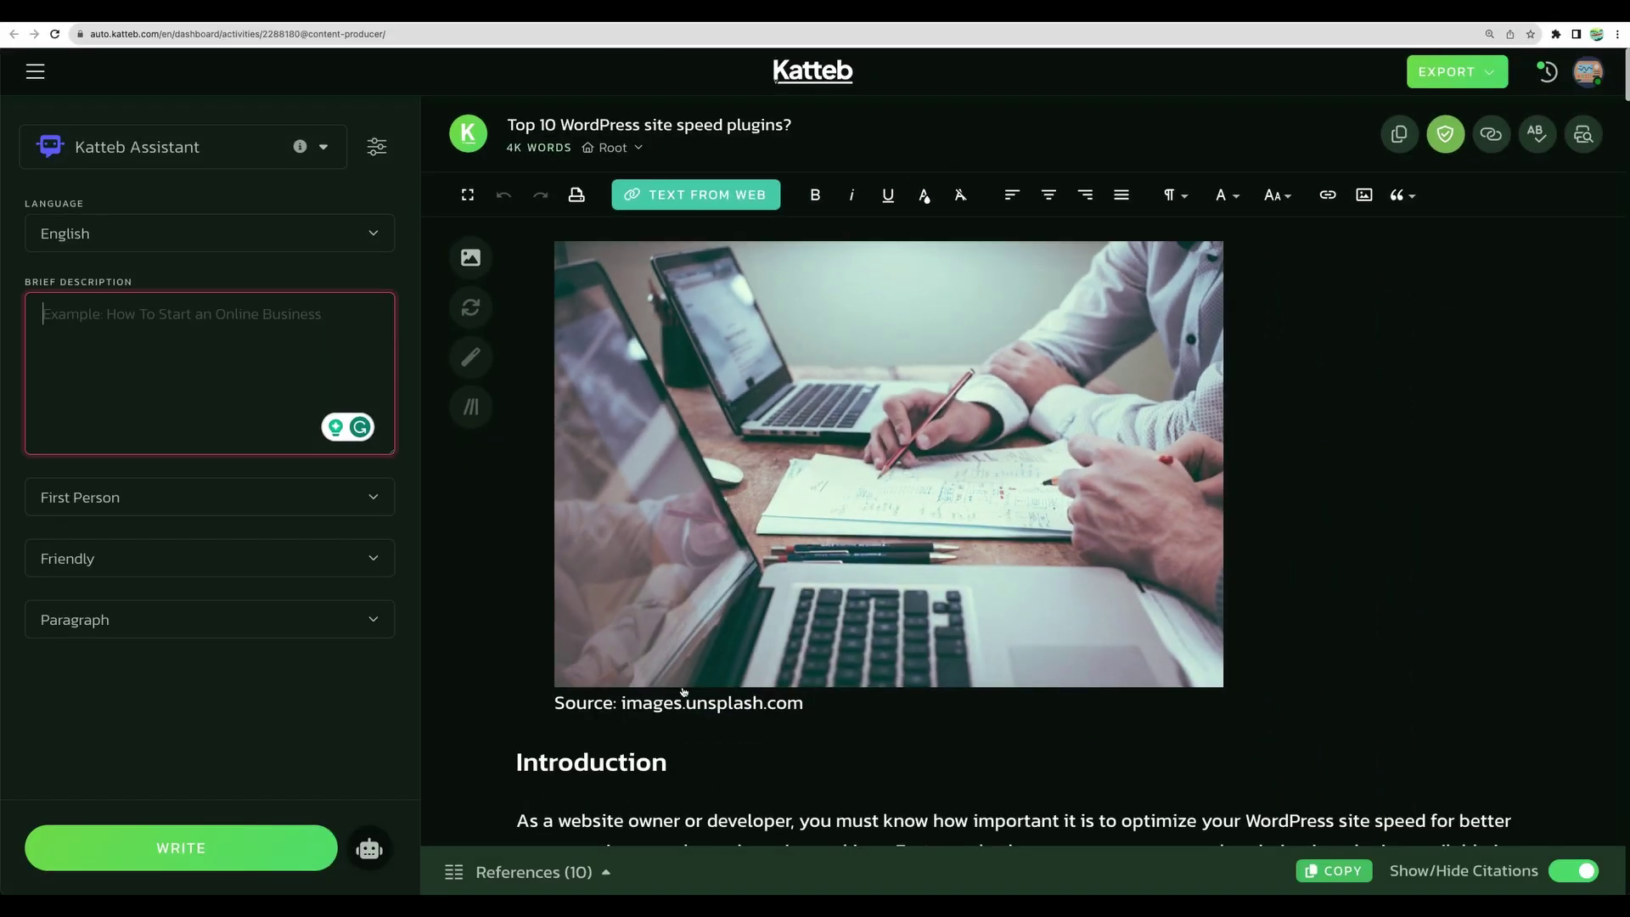
- Scroll the plugins article, marking the image source caption and its 4K word count
left_click_drag(577, 703, 787, 705)
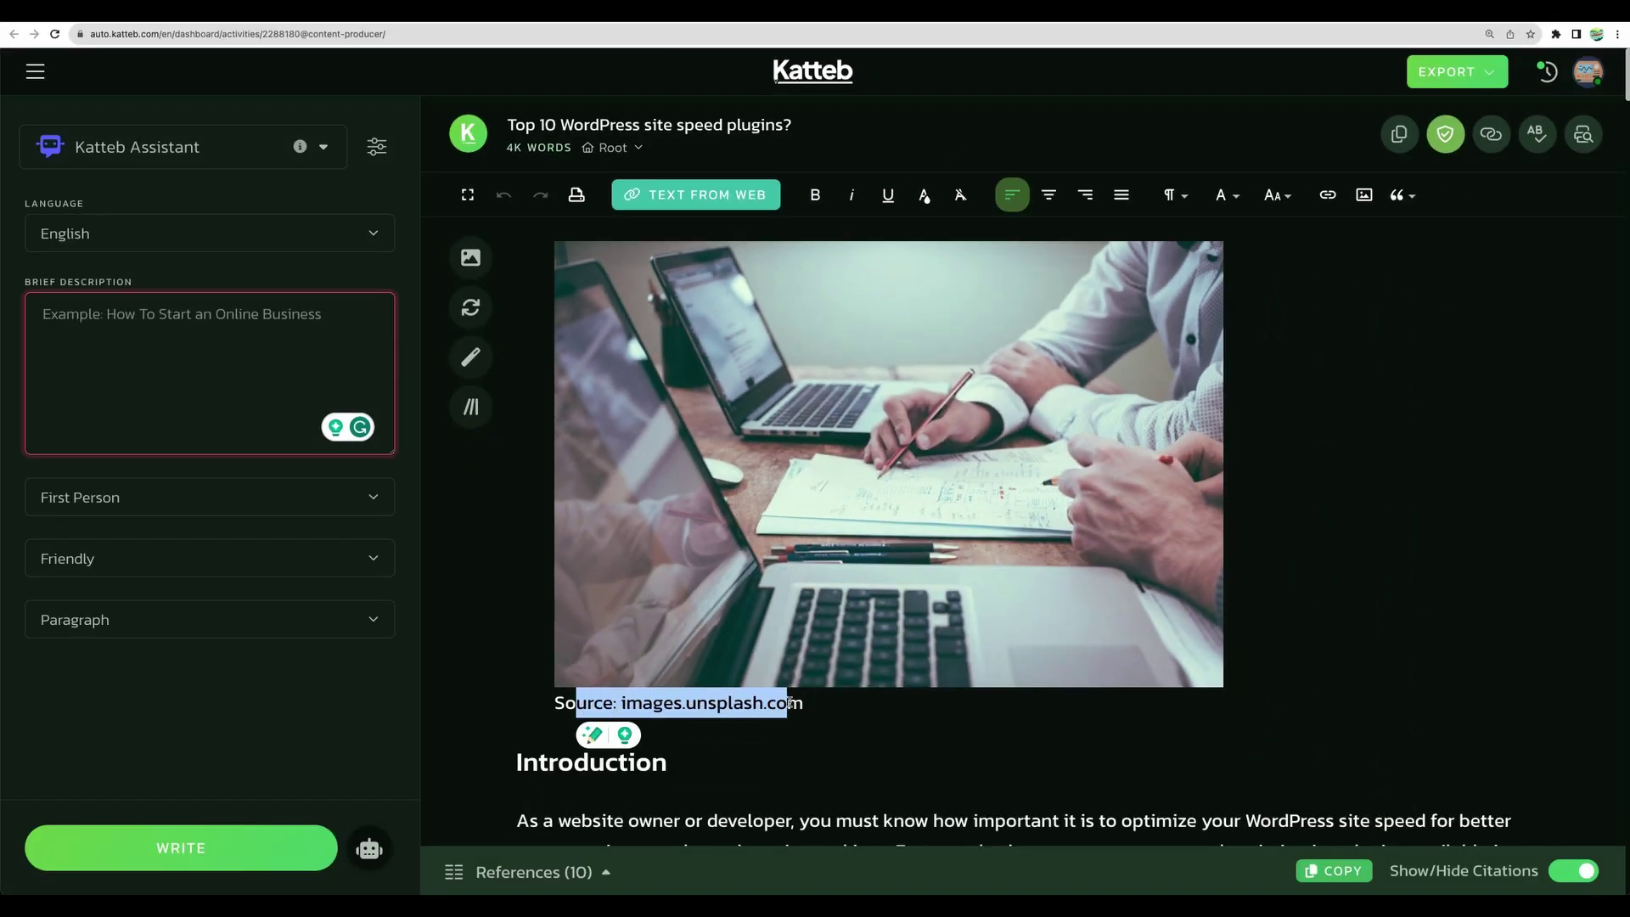
scroll(937, 603, "down", 20)
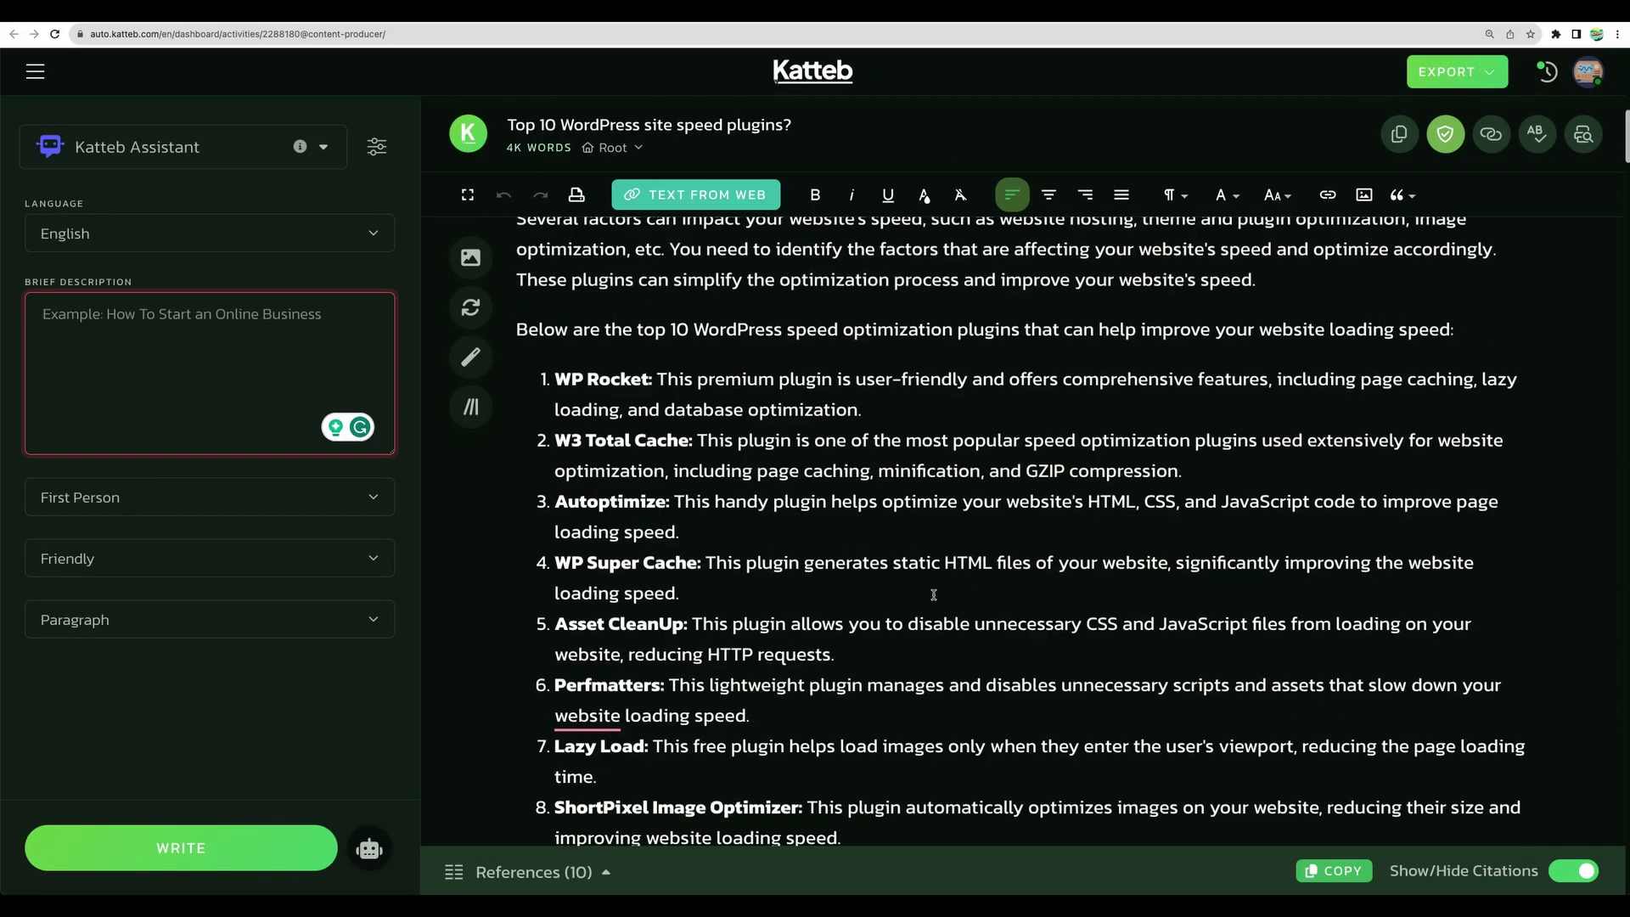
scroll(800, 379, "down", 3)
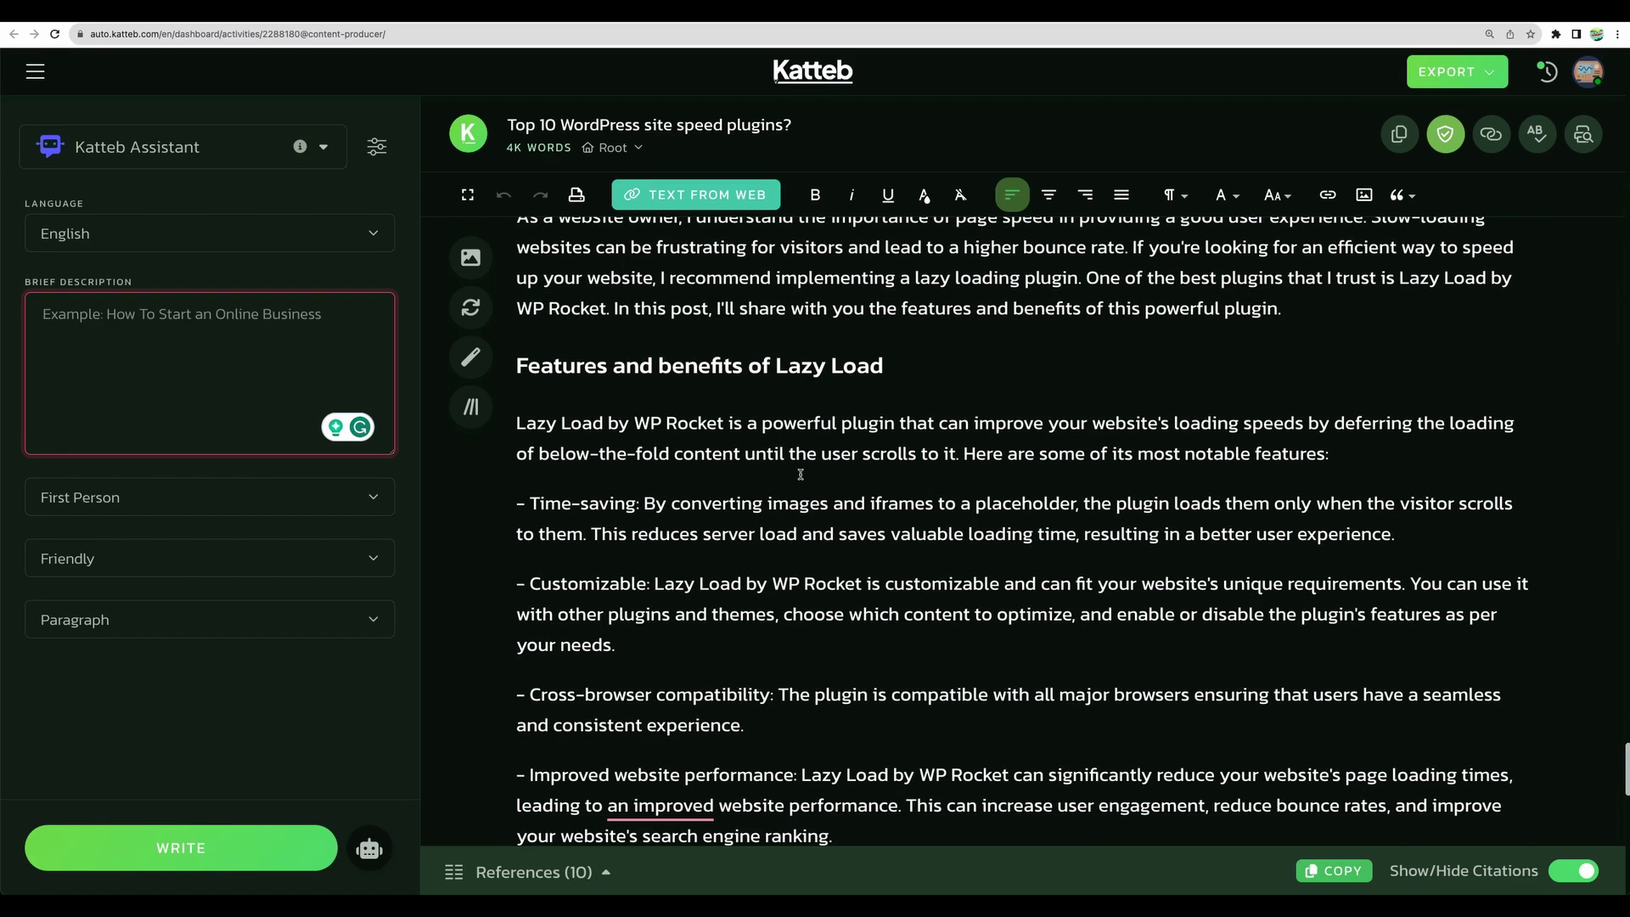
scroll(800, 473, "up", 3)
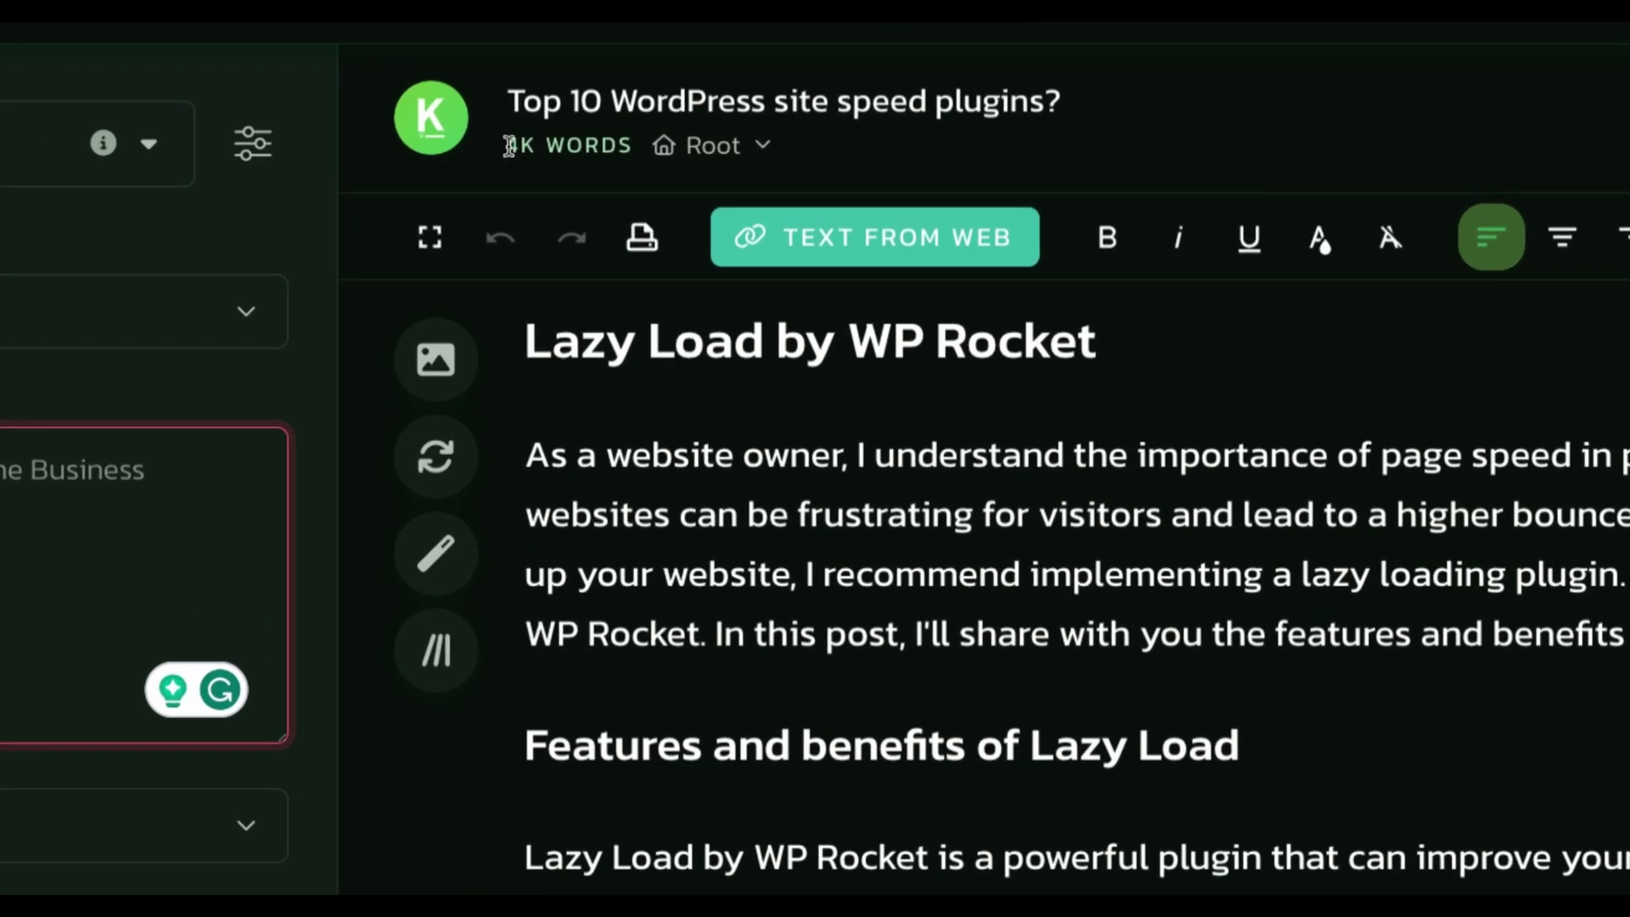
left_click_drag(507, 147, 522, 146)
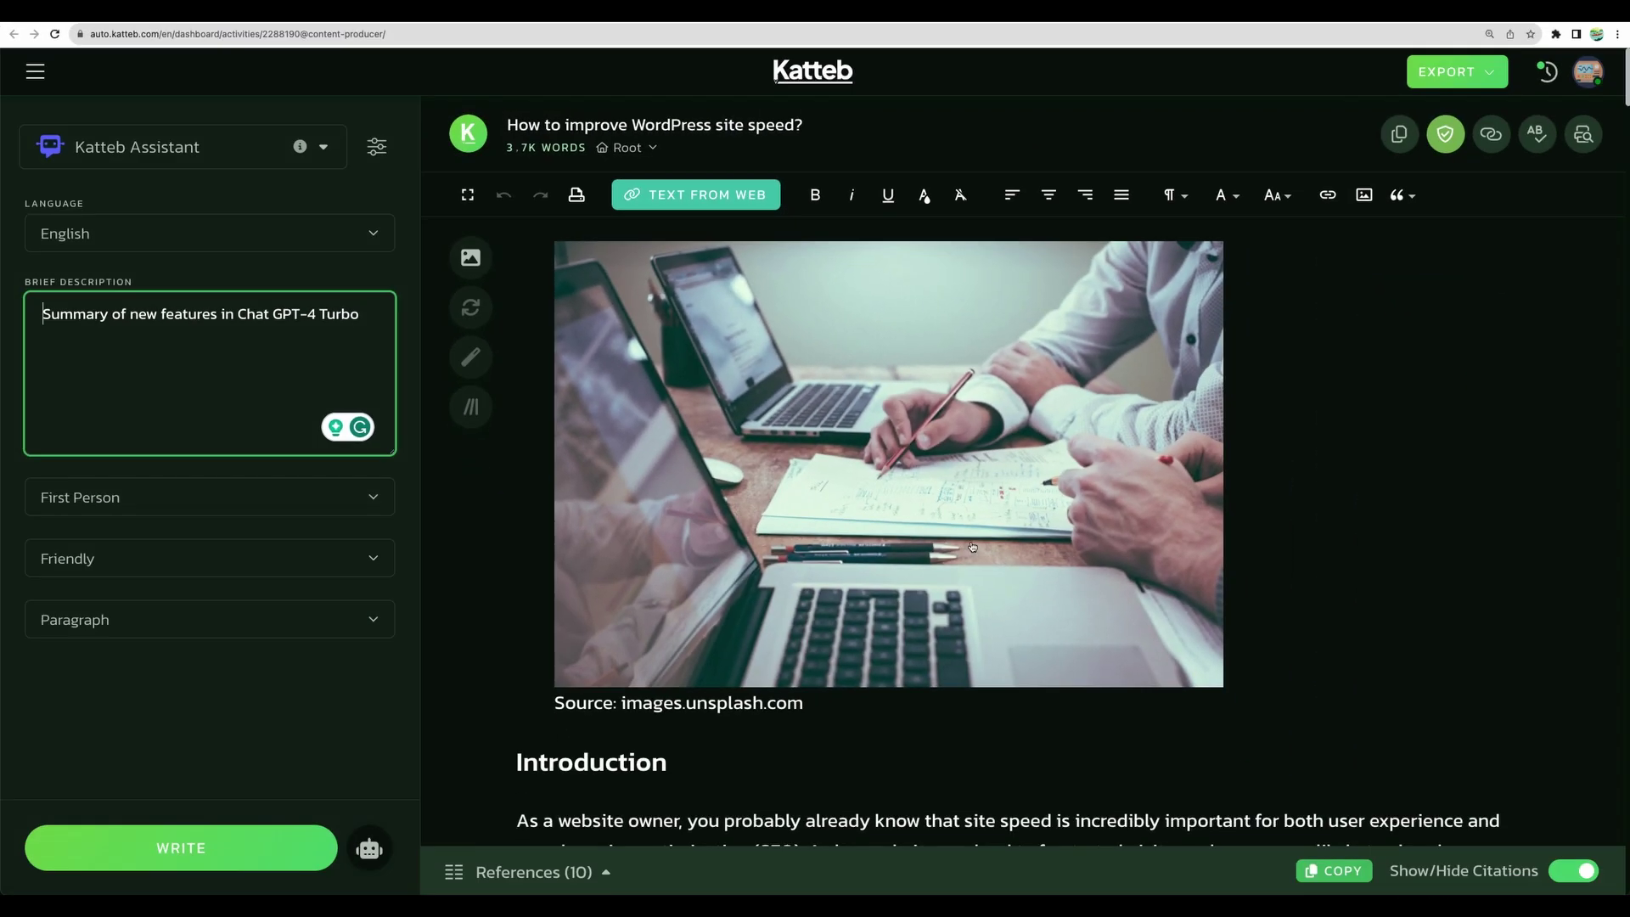
- Scroll through the WordPress site-speed article, briefly highlighting the three listed speed-testing tools
left_click(968, 720)
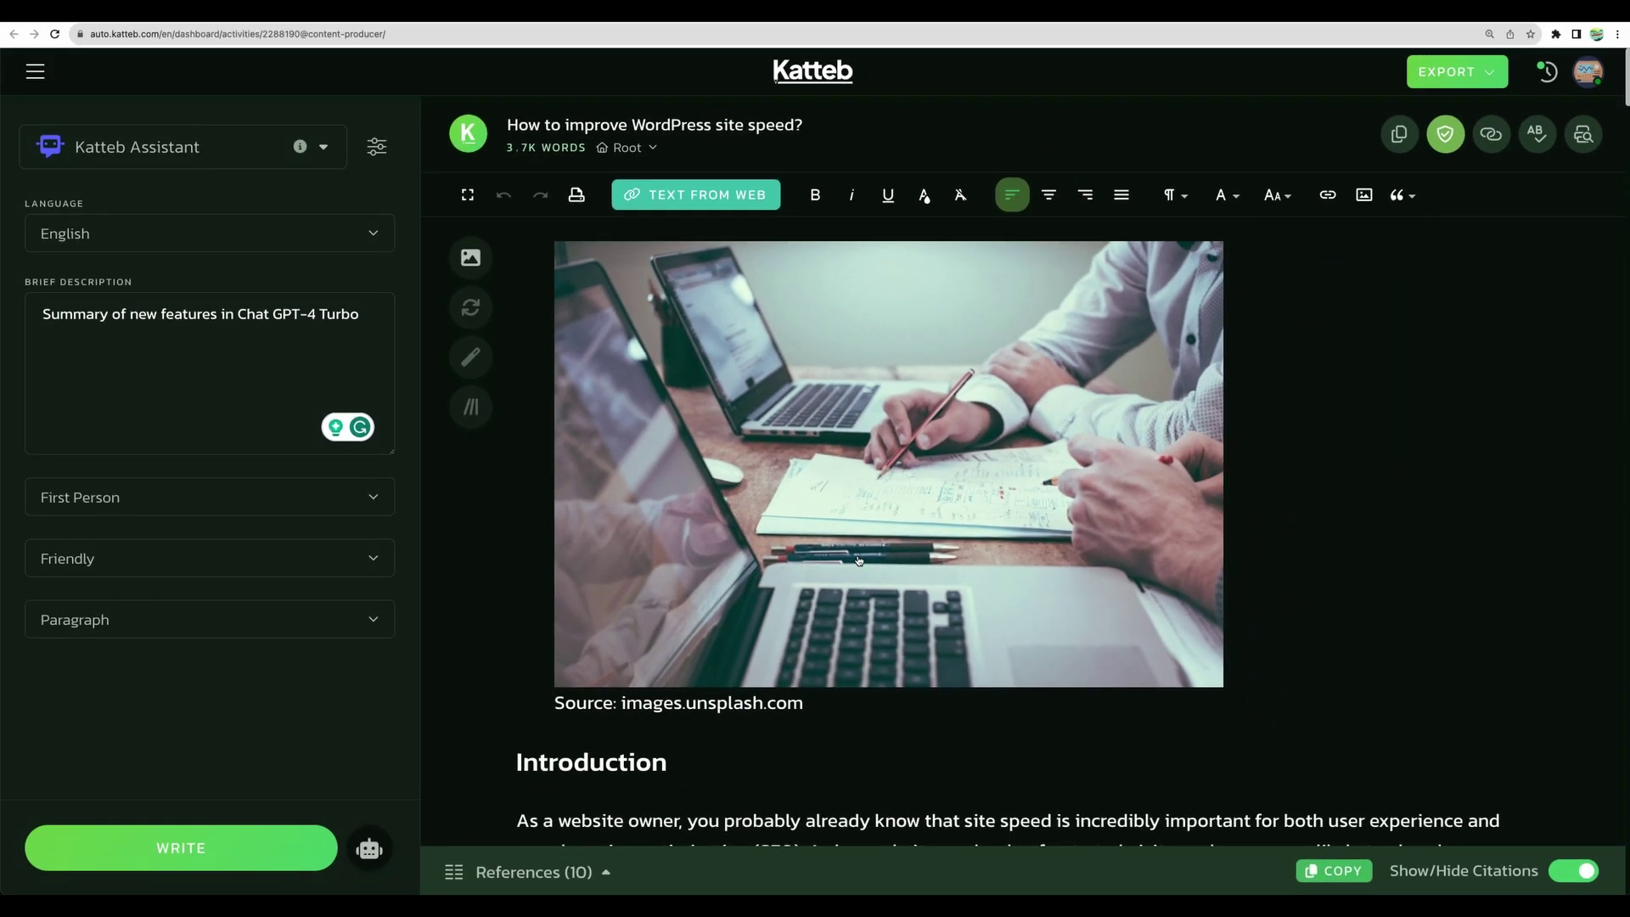
scroll(858, 535, "down", 6)
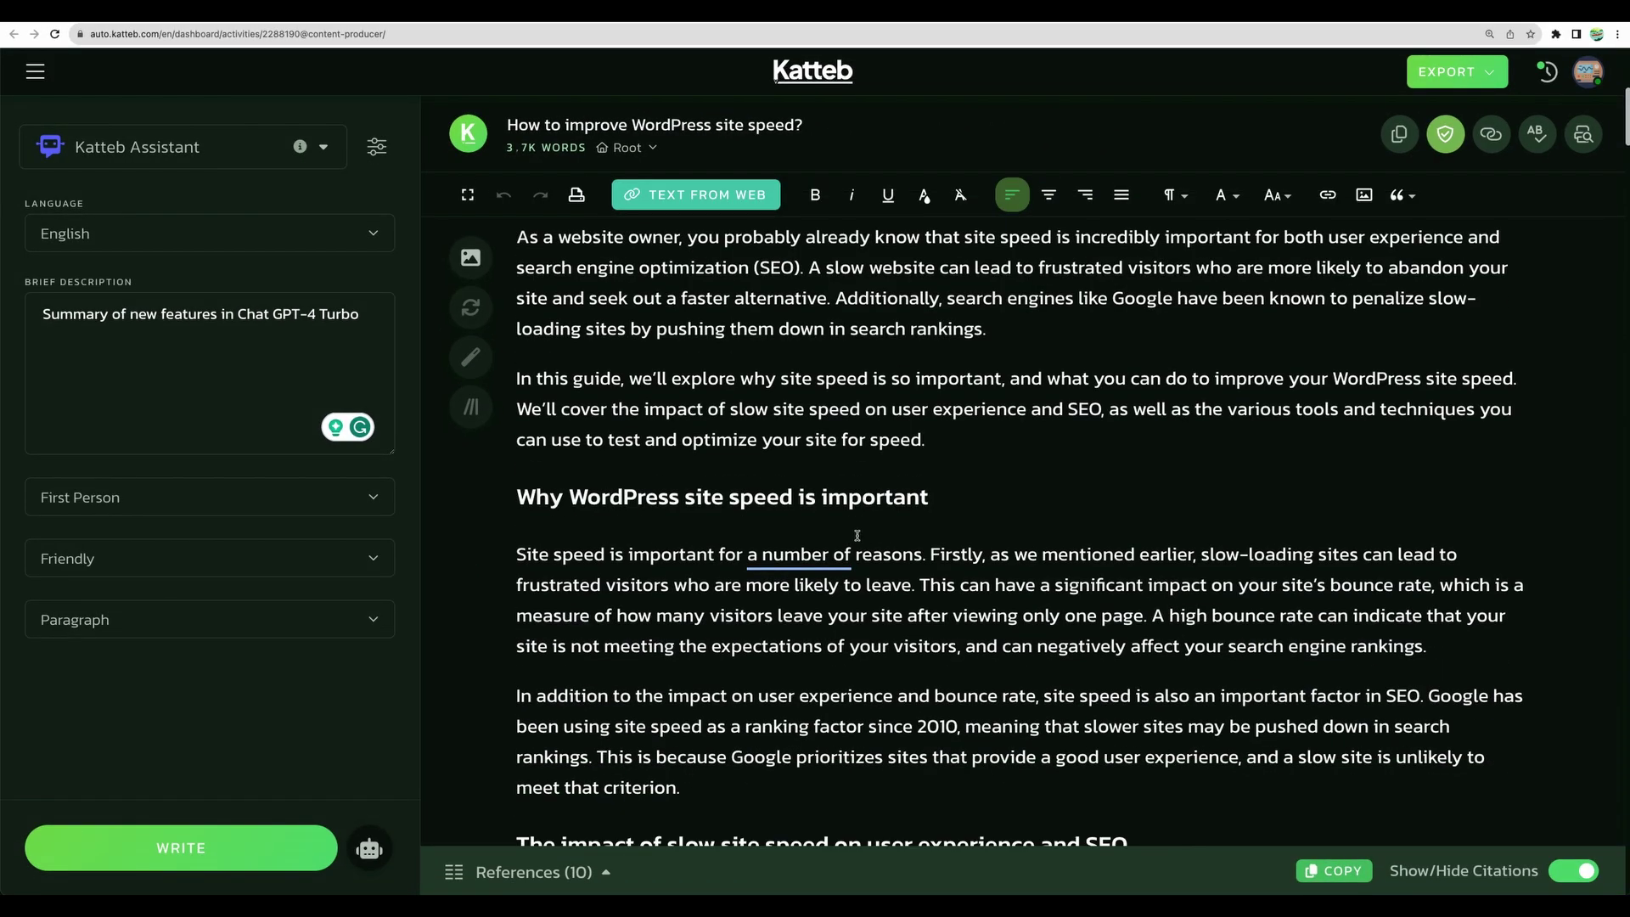
scroll(857, 534, "down", 20)
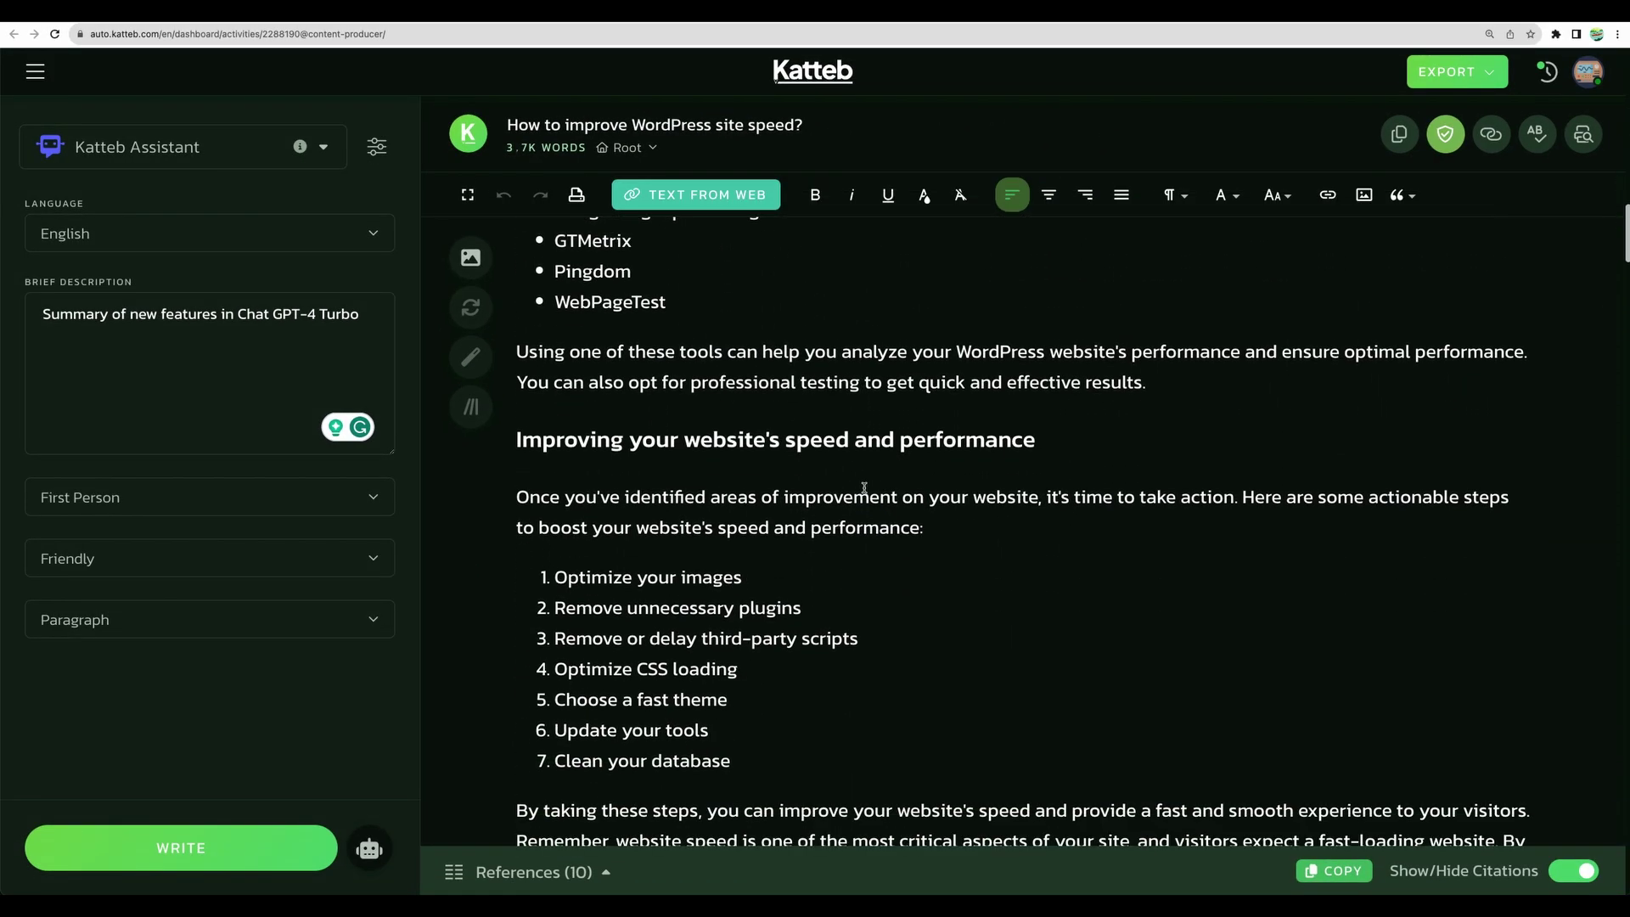
left_click_drag(600, 253, 662, 352)
left_click(671, 357)
scroll(840, 526, "down", 15)
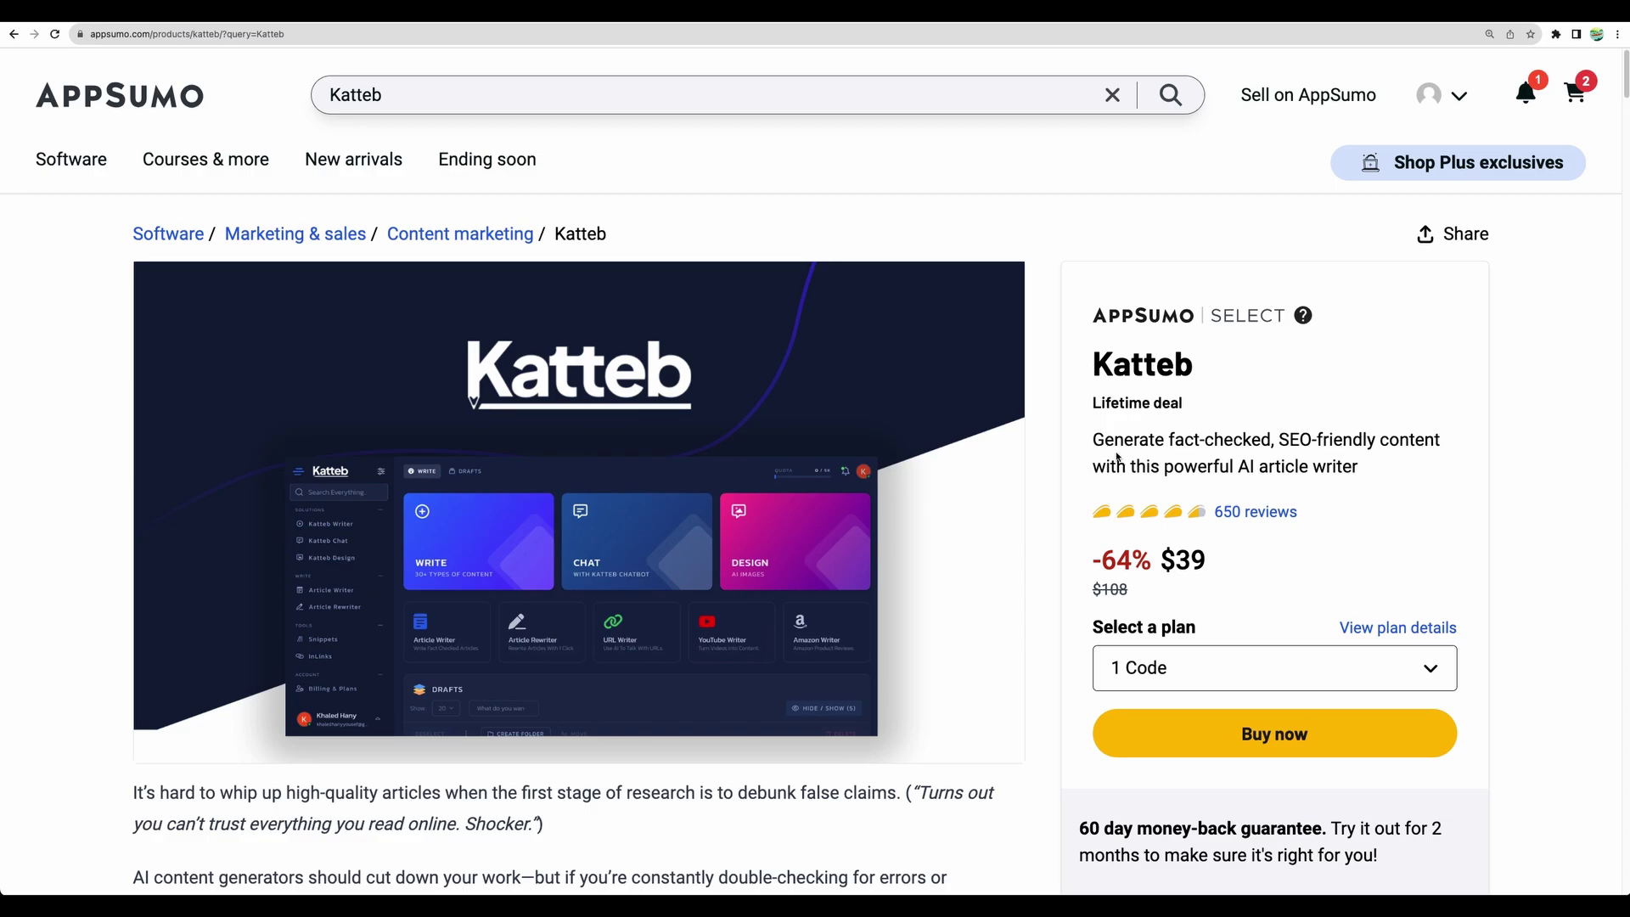
- Highlight the Katteb title, then scroll the Overview down to the Single $39, Double $78 and Multiple $117 plans
scroll(1129, 441, "down", 2)
scroll(1129, 442, "up", 2)
double_click(1179, 373)
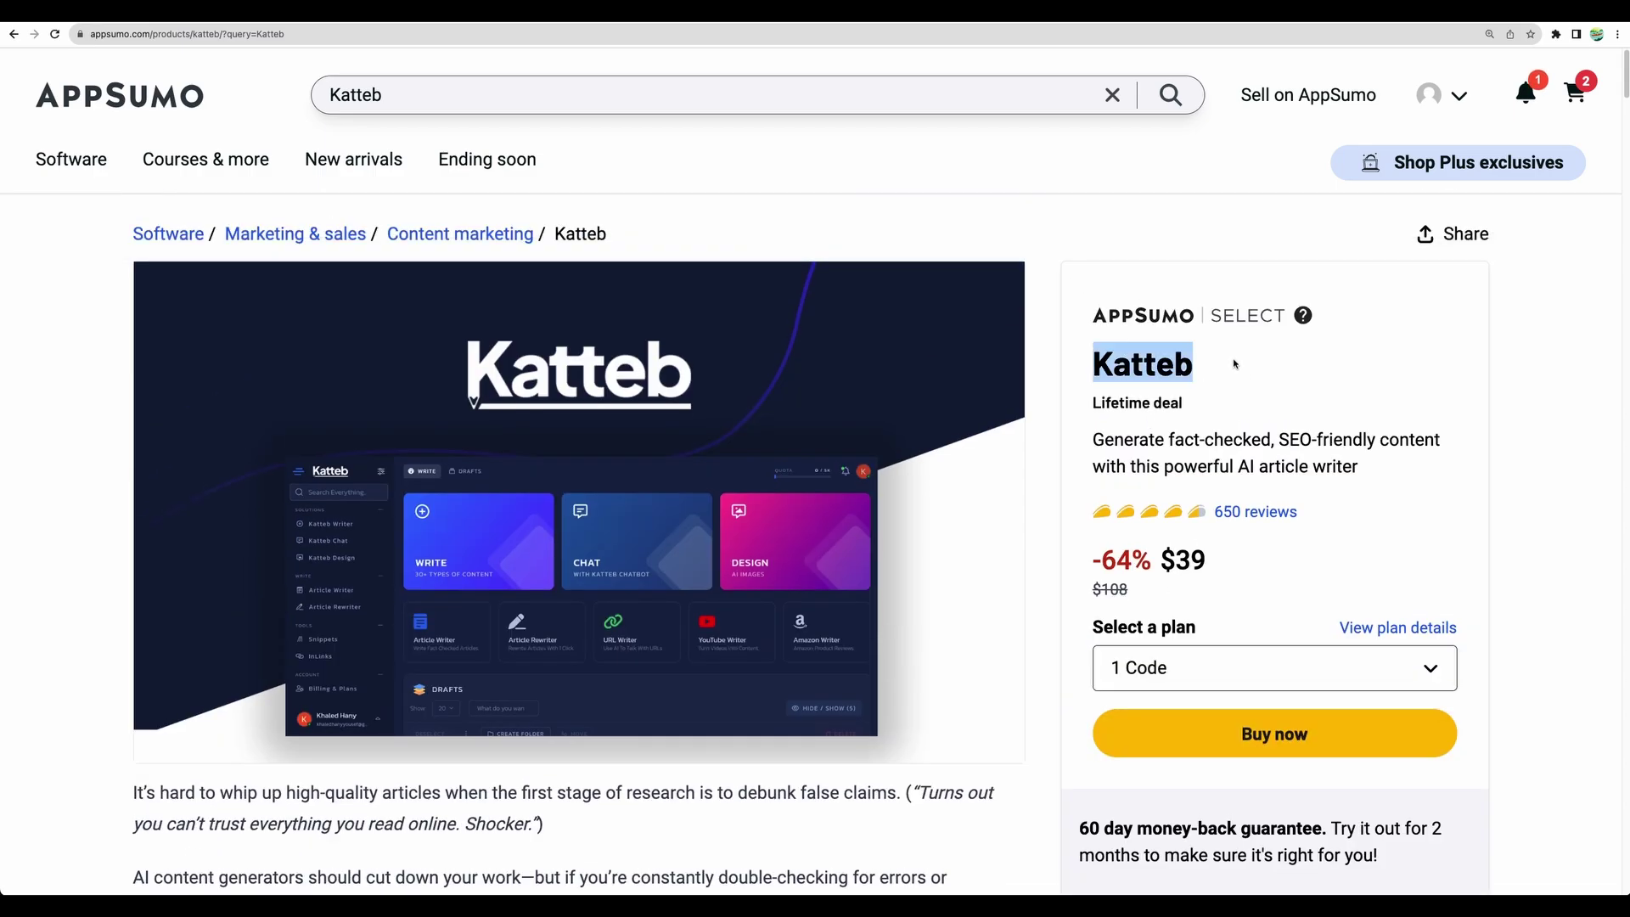
scroll(1145, 365, "down", 15)
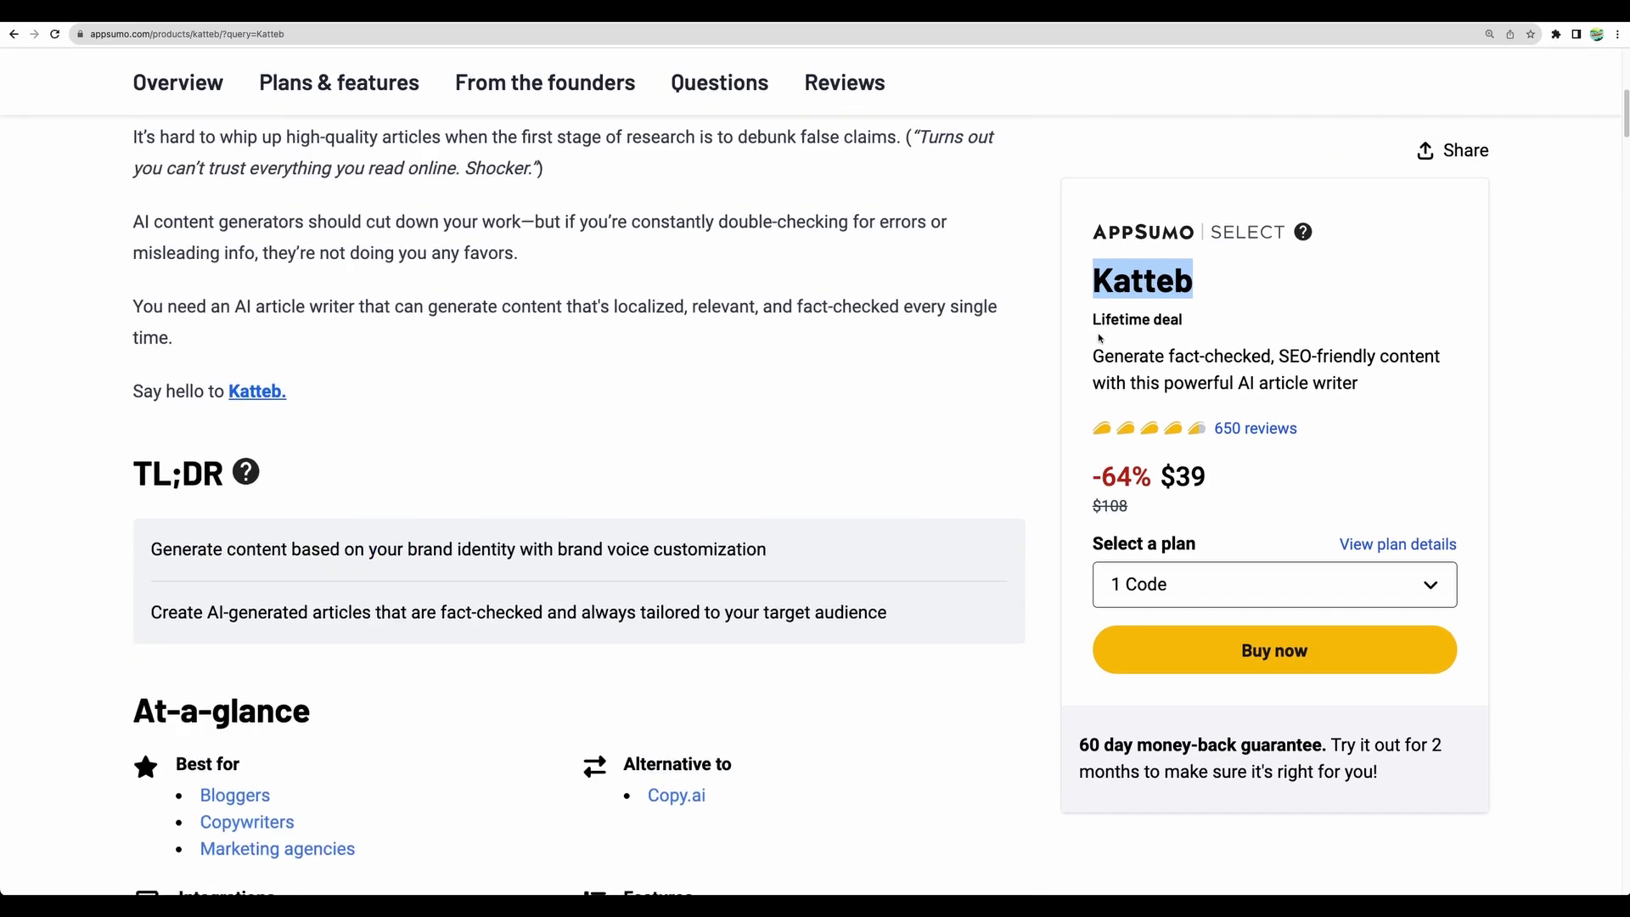
scroll(959, 320, "down", 5)
scroll(1001, 327, "up", 5)
scroll(1061, 335, "down", 12)
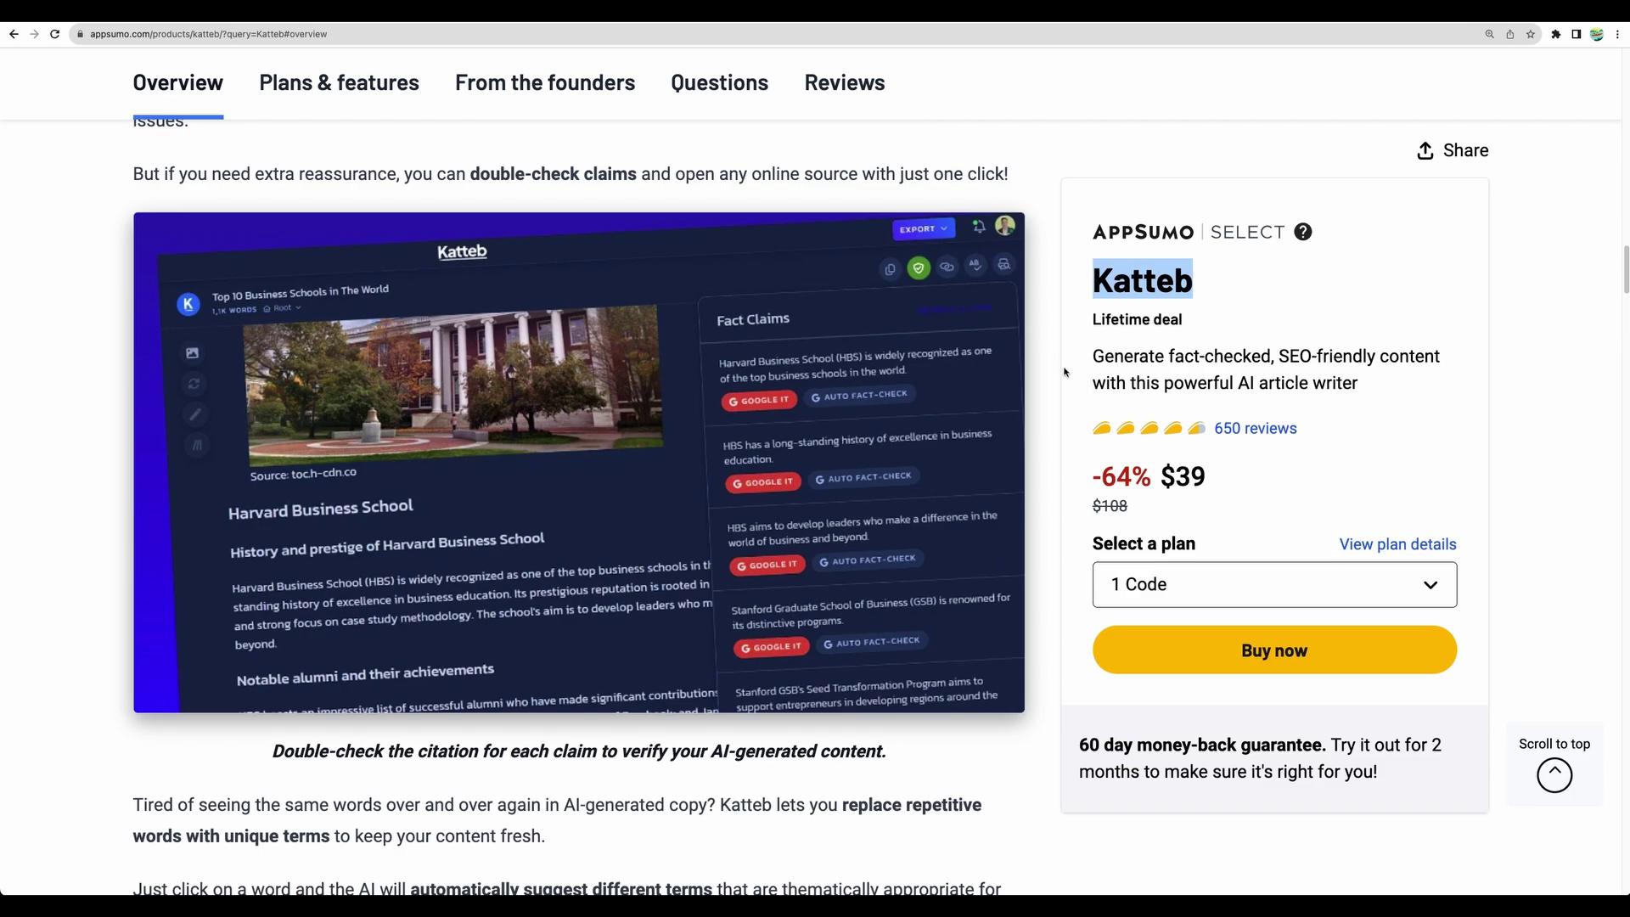
scroll(1065, 372, "down", 15)
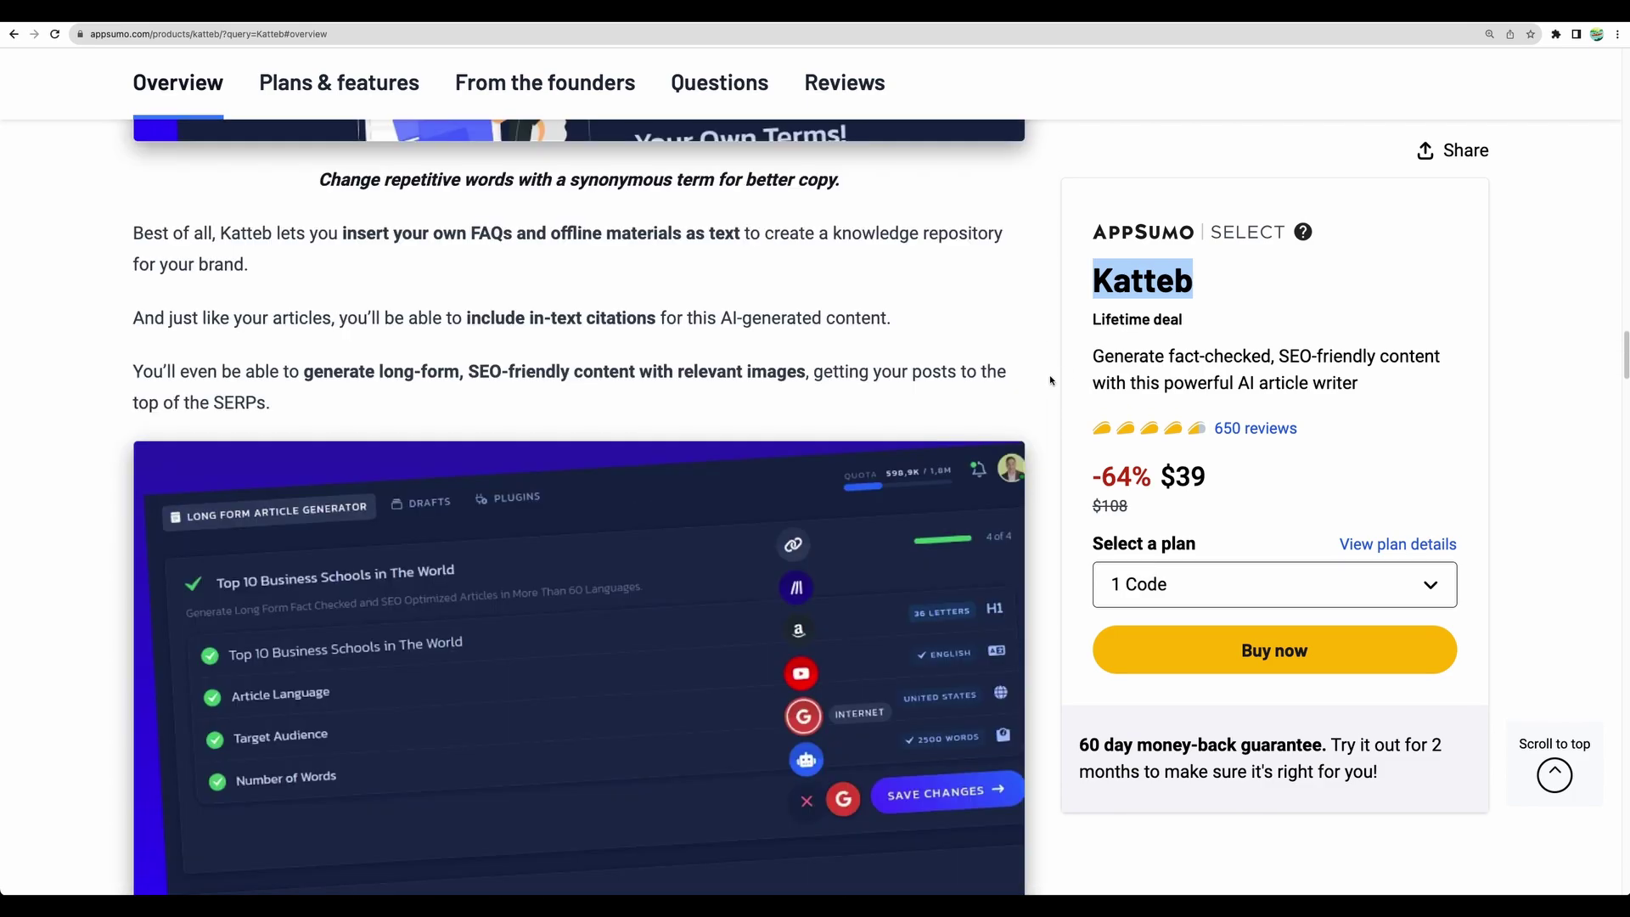
scroll(1051, 380, "down", 15)
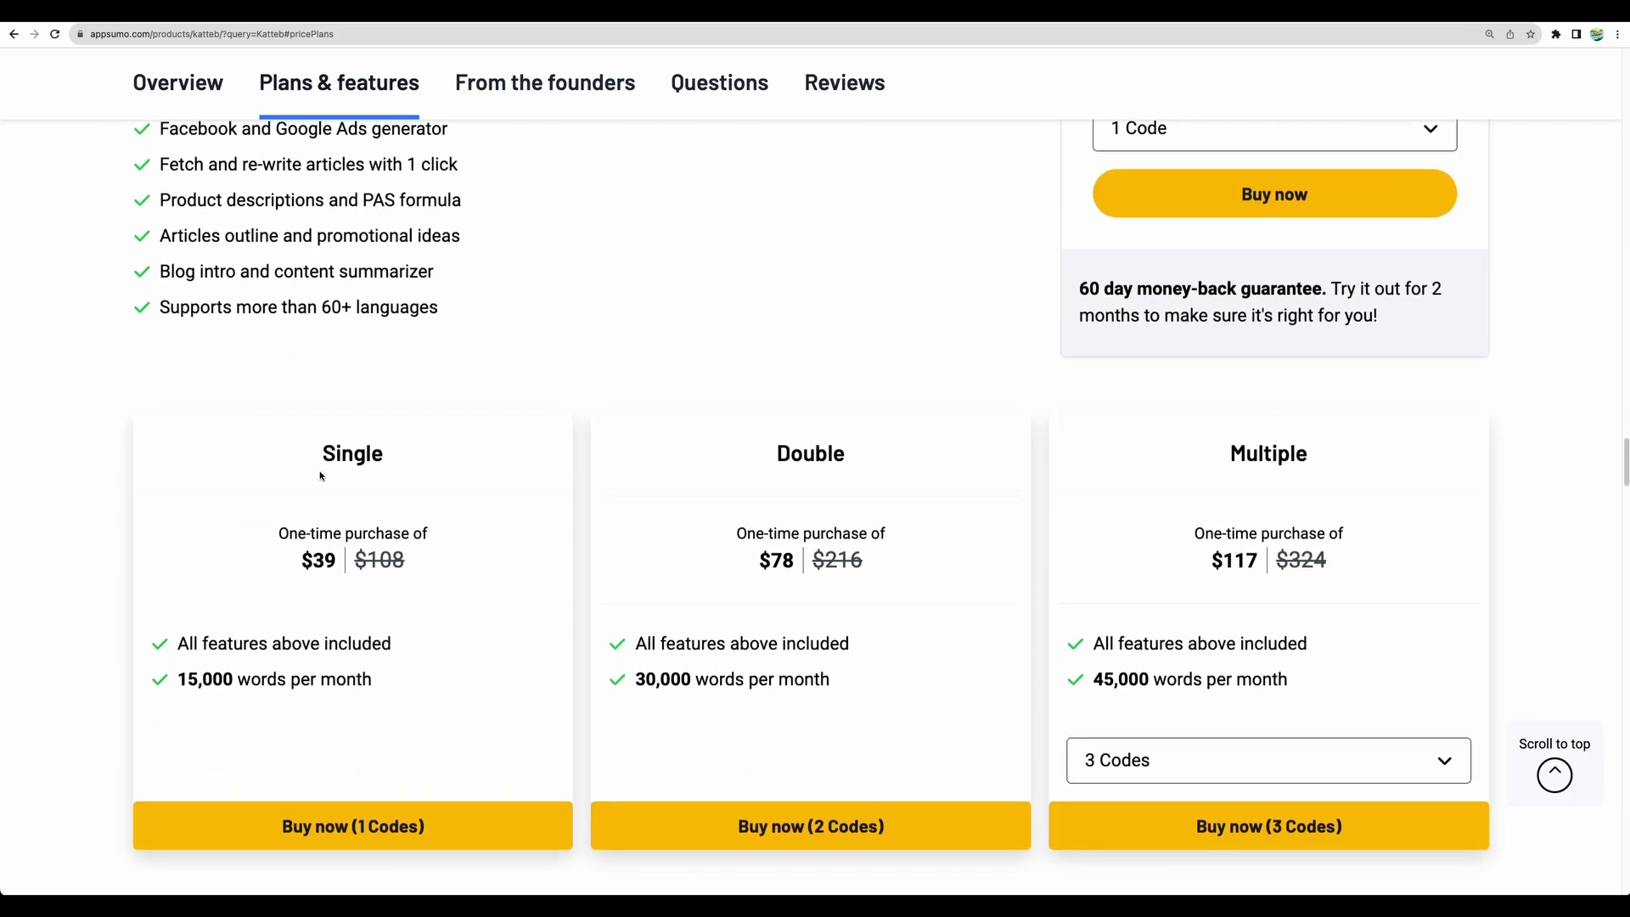
- Highlight the three pricing cards, then go back to the top and highlight the Katteb title
left_click_drag(310, 448, 1313, 687)
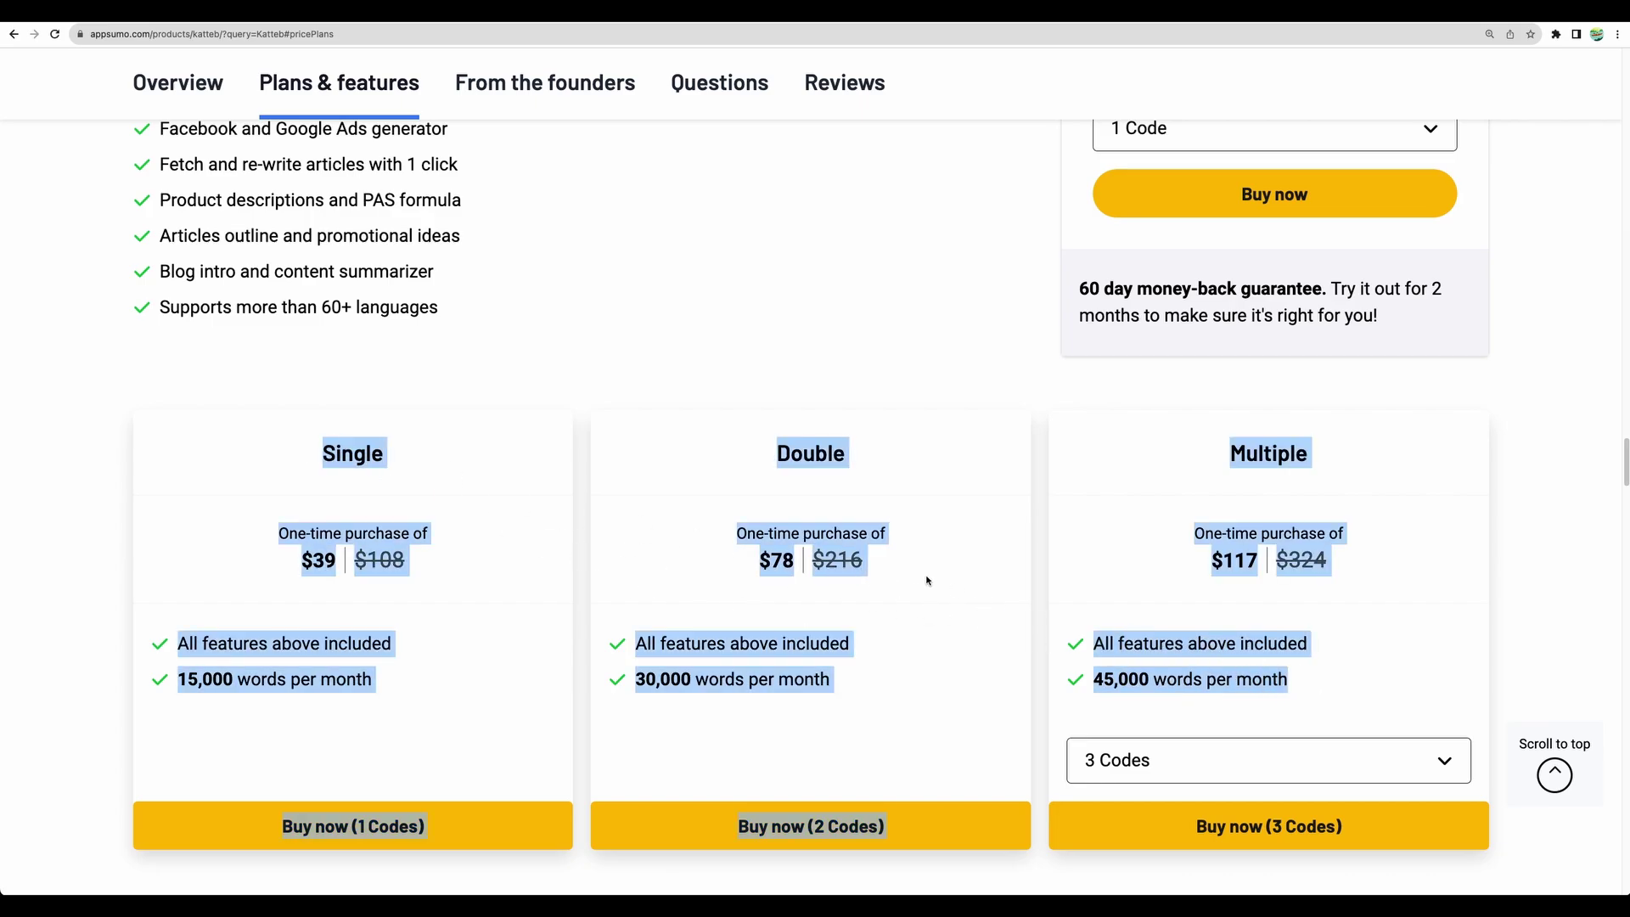
left_click(314, 455)
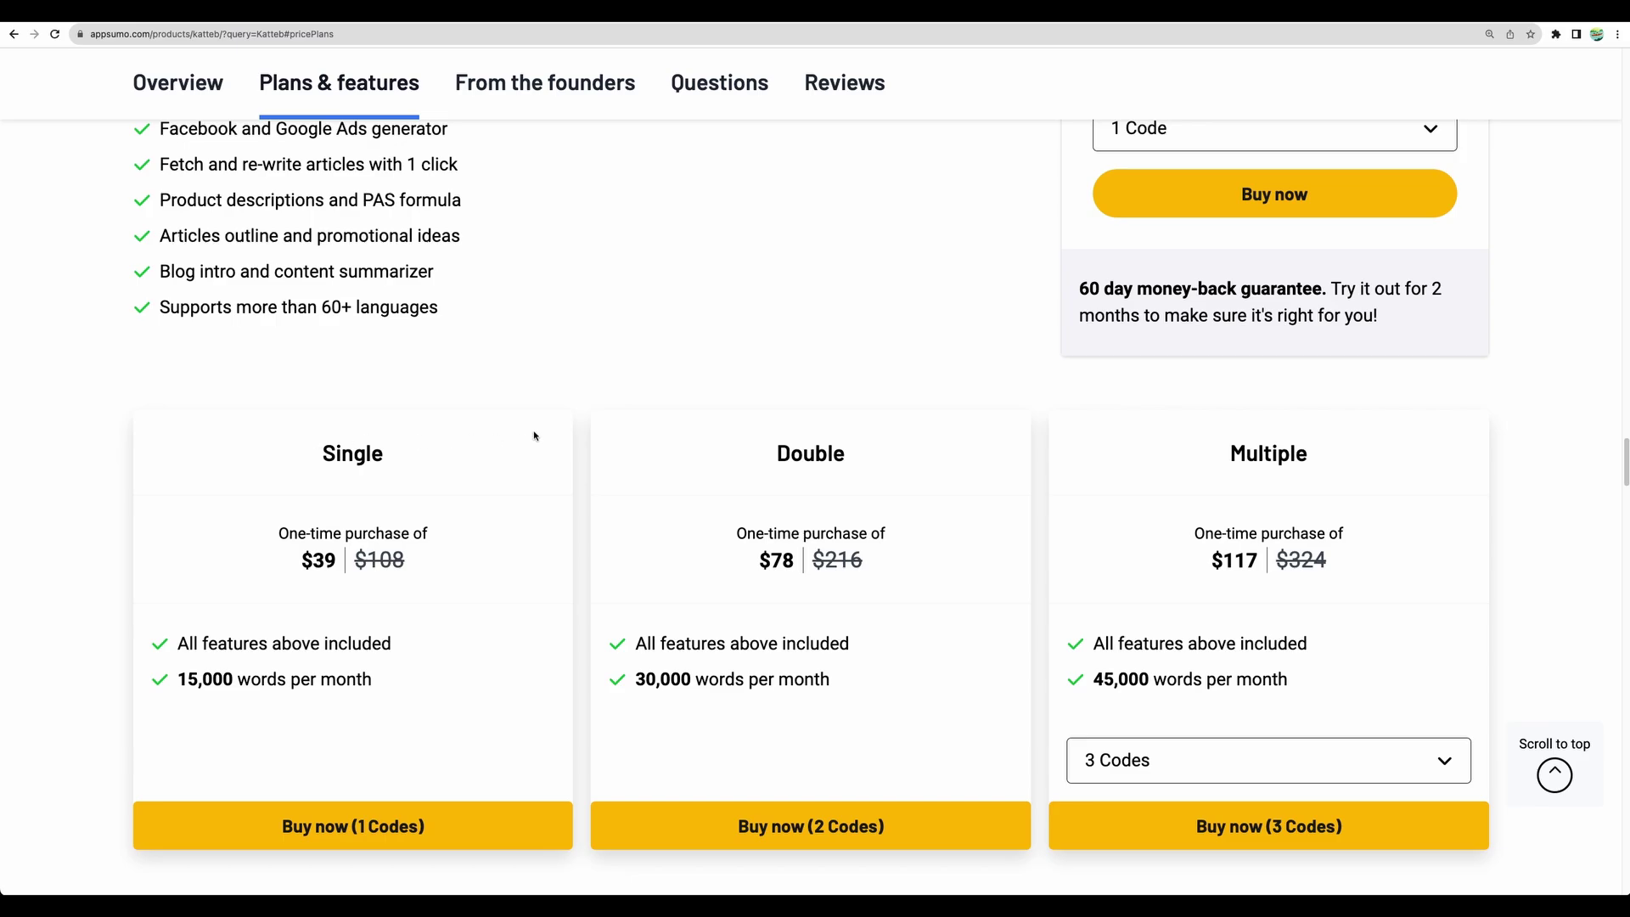
scroll(881, 380, "up", 20)
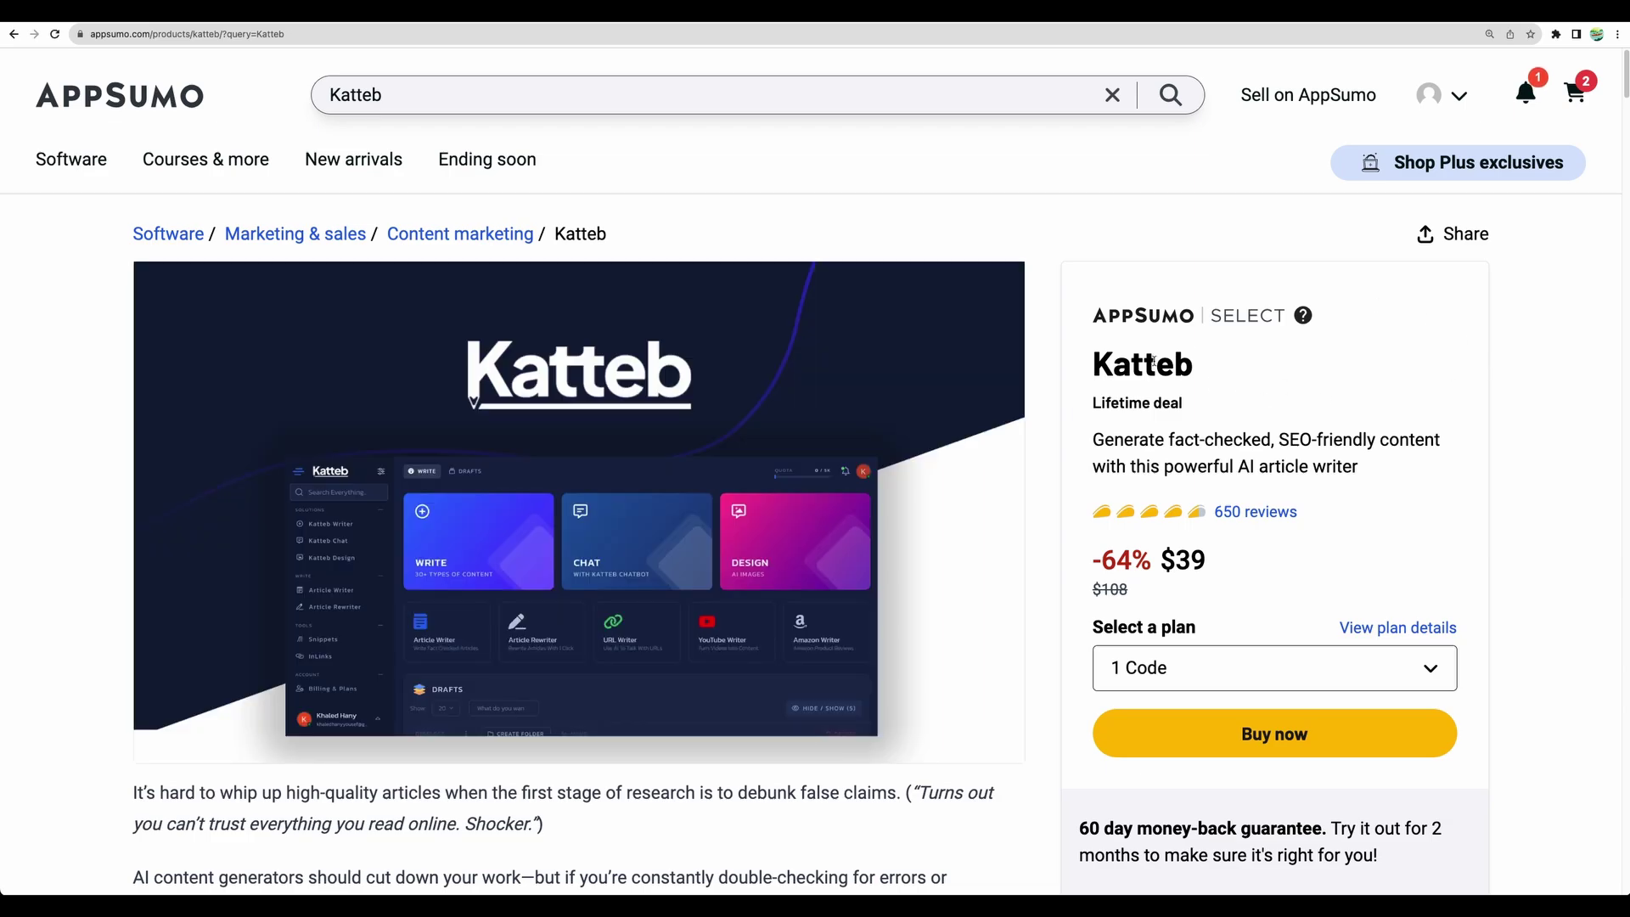
left_click_drag(1095, 363, 1209, 372)
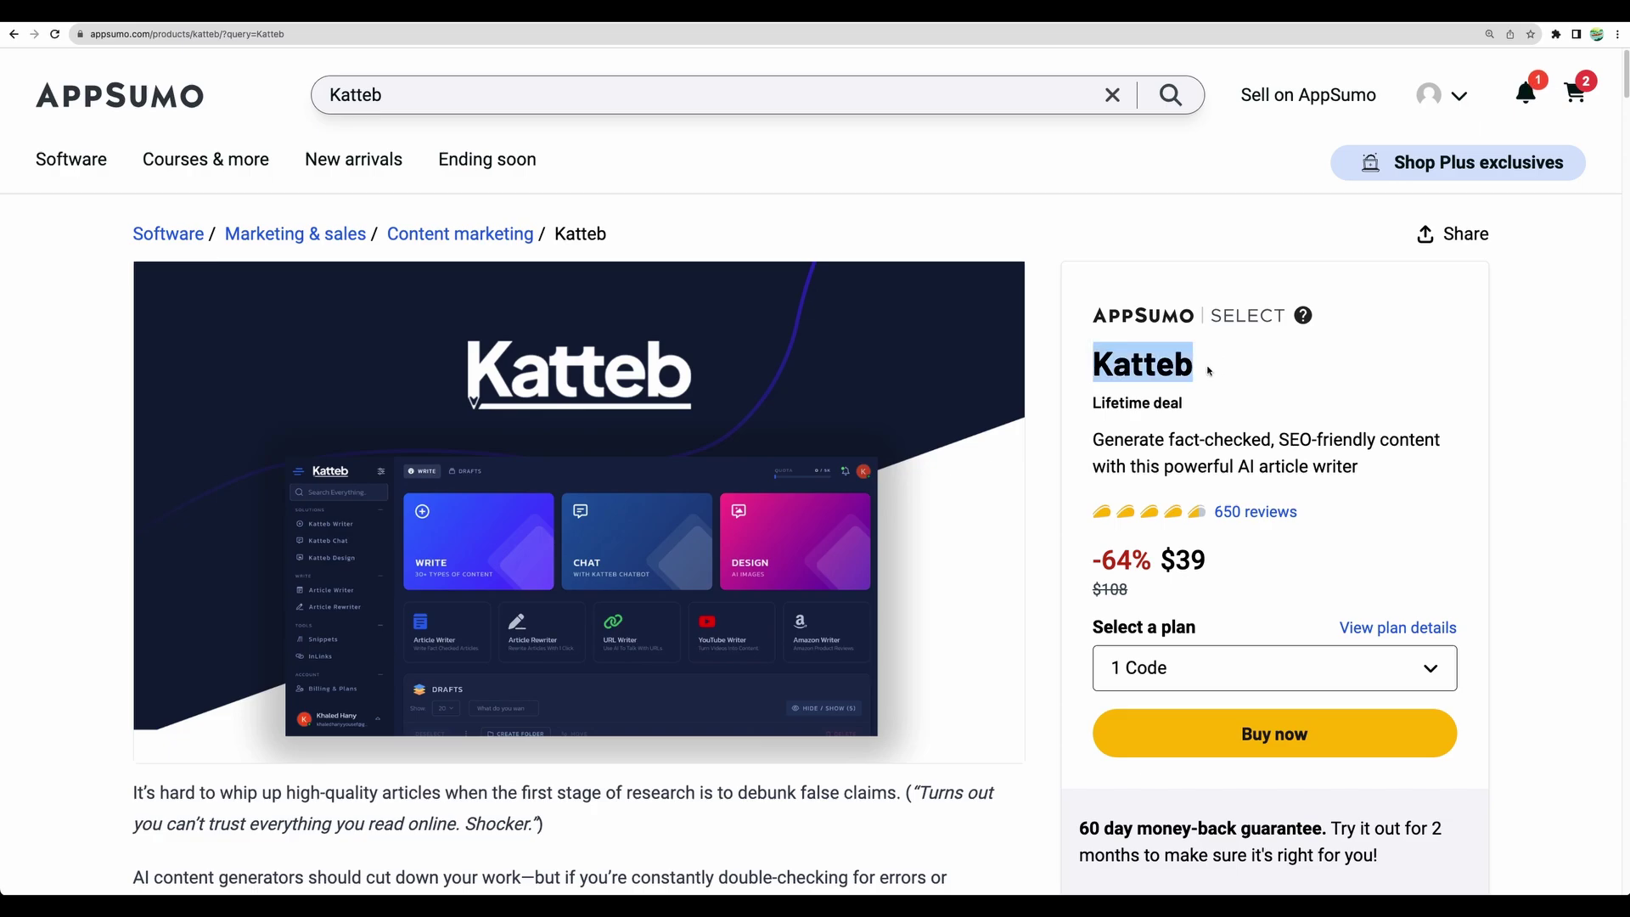